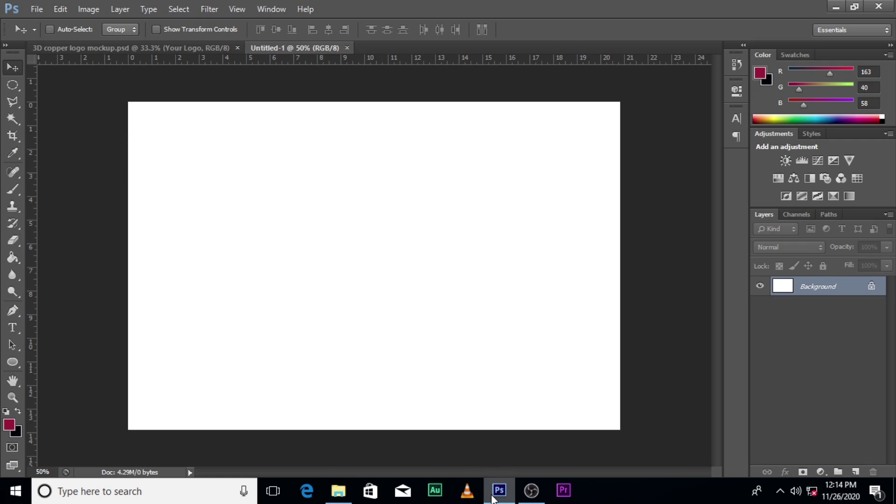
Place the hot-food chili logo image on the canvas, scaled to 162.50% and slightly above centre, and hide the Background layer.
left_click(508, 502)
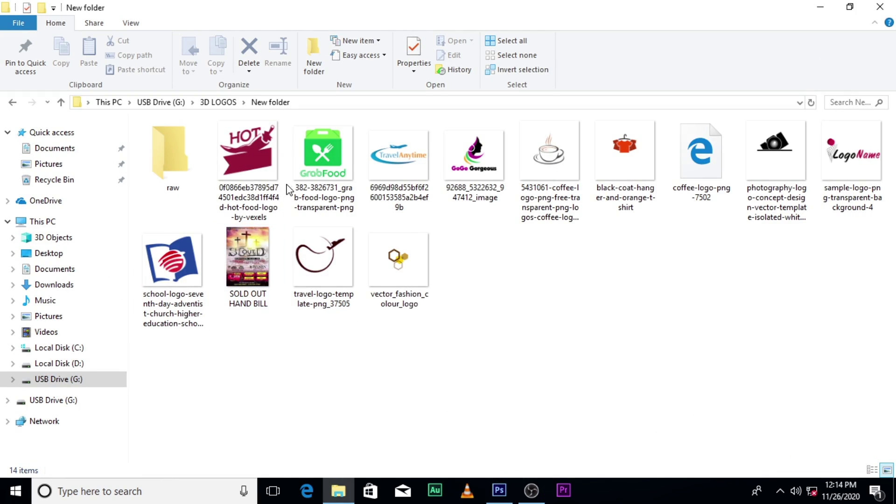
left_click_drag(275, 155, 368, 294)
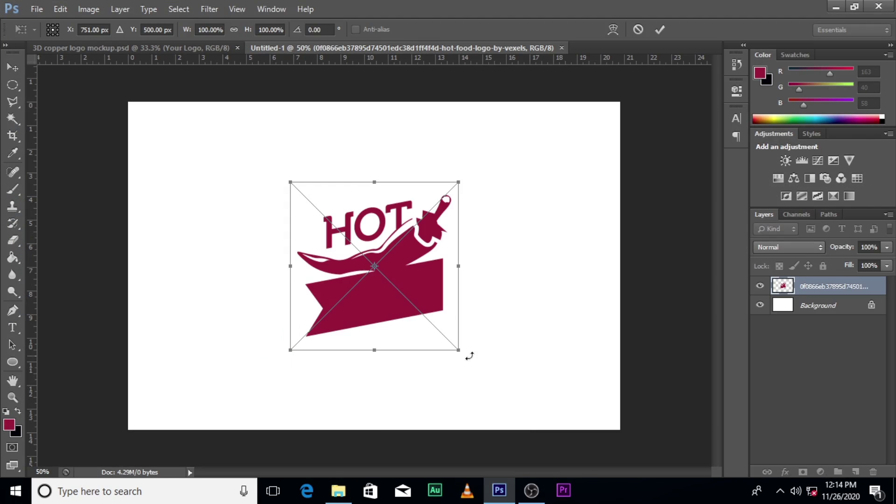
left_click_drag(458, 351, 527, 388)
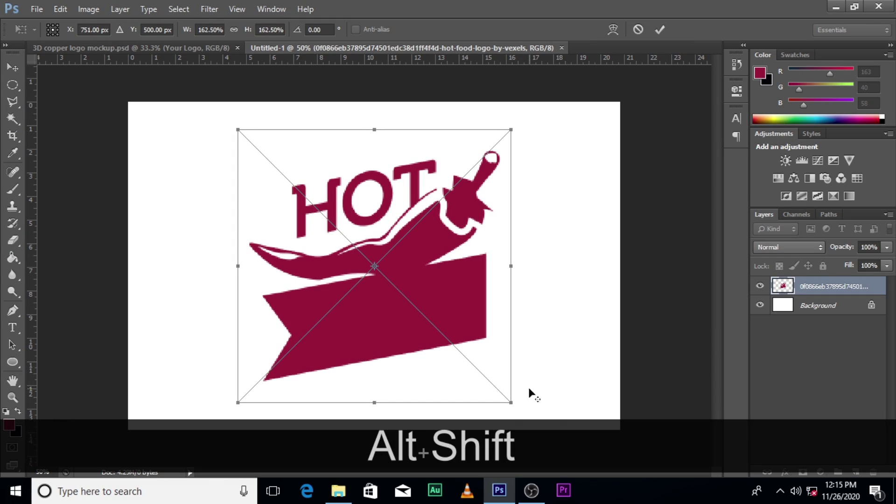
mouse_move(491, 293)
left_mouse_down()
mouse_move(467, 285)
mouse_move(494, 281)
left_mouse_up()
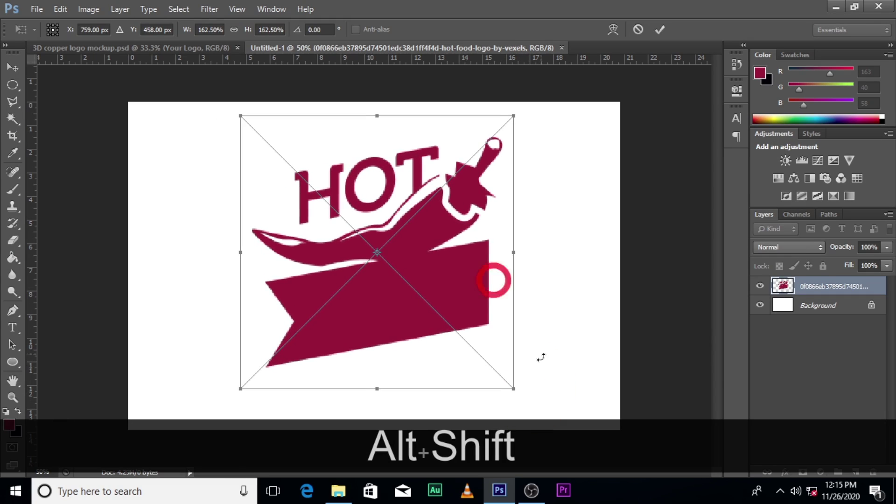
key("Return")
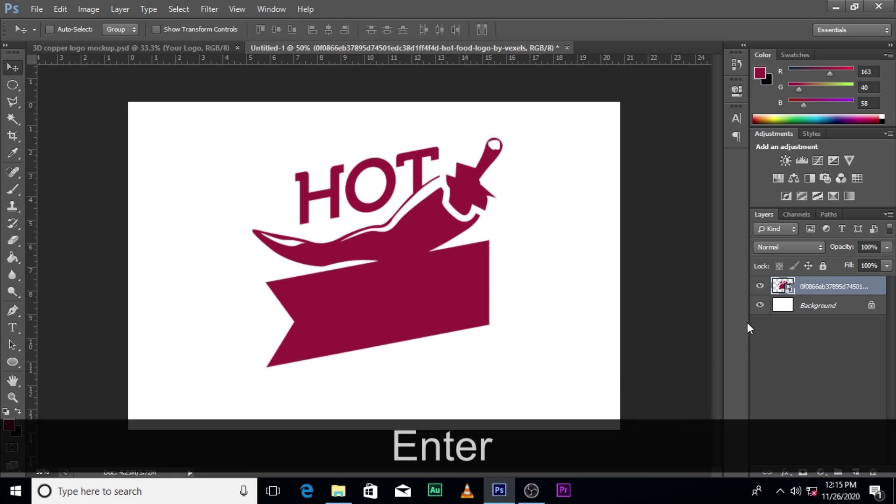
left_click(762, 306)
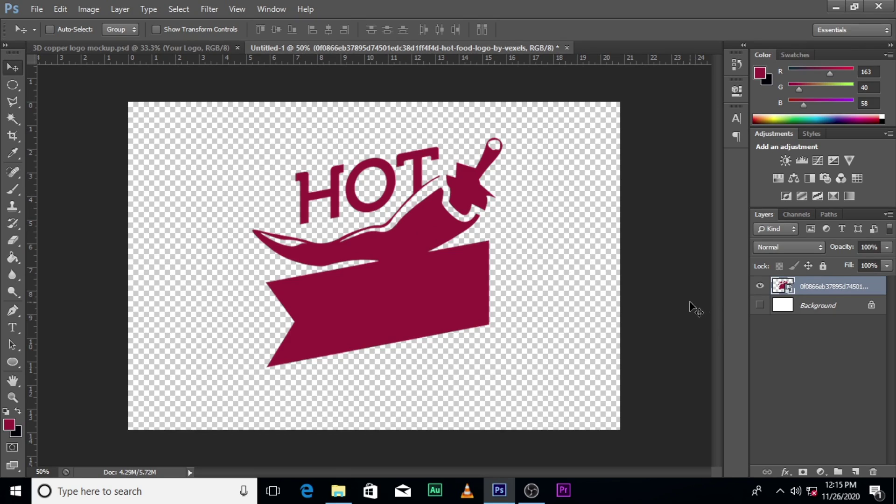
Add the text "FOOD" as a new text layer and move it onto the logo's ribbon.
key("t")
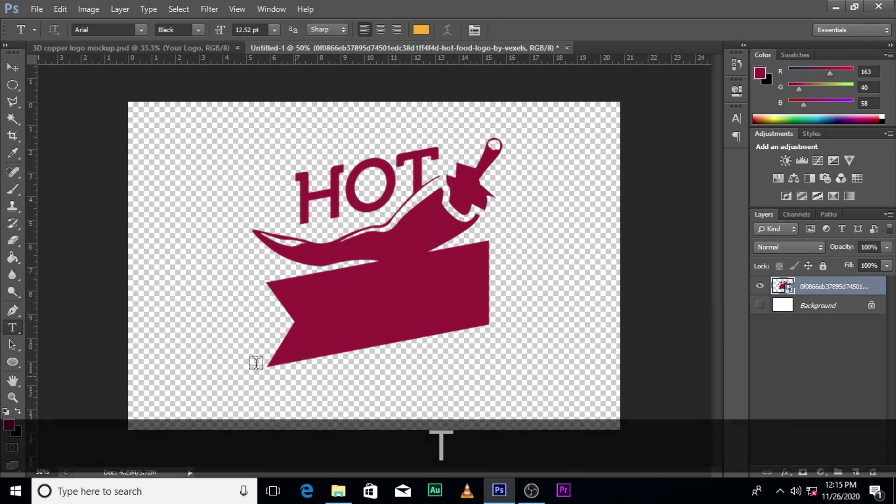
left_click(199, 333)
type("FOOD")
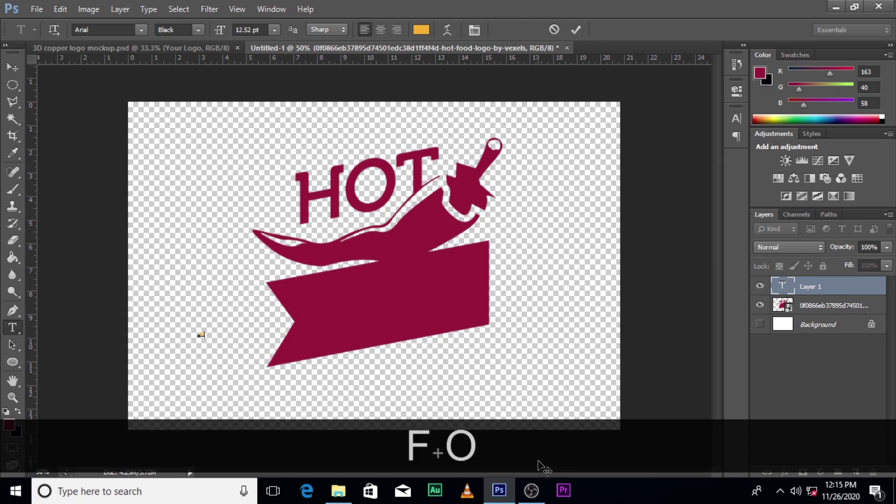
left_click(815, 290)
key("v")
left_click_drag(200, 346, 351, 332)
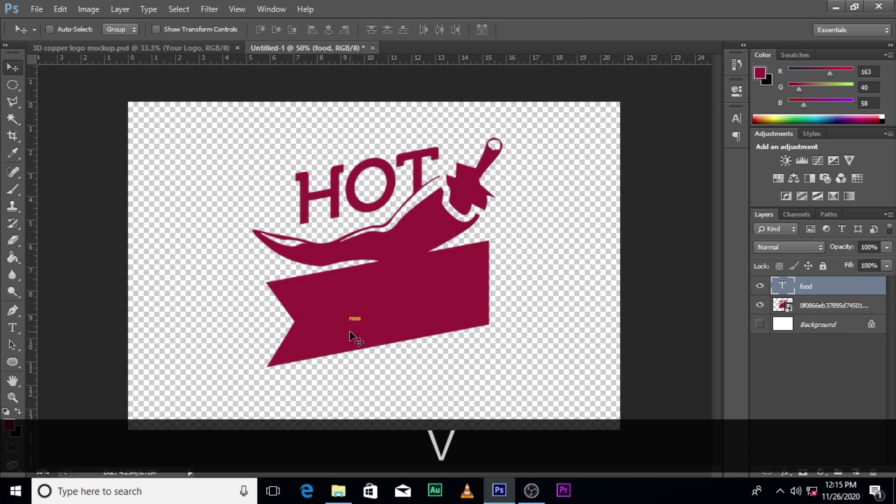
Enlarge the FOOD text to about 1630% and rotate it to about -11.5° to follow the ribbon's slant.
key("ctrl+t")
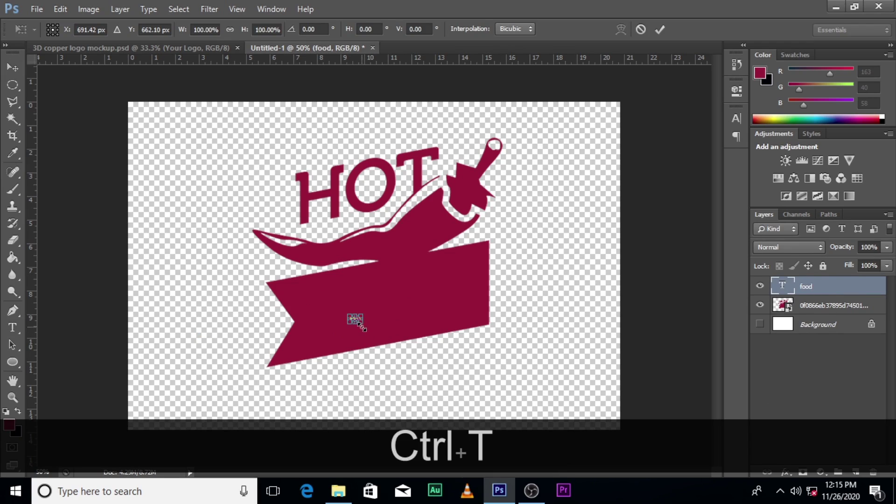
left_click_drag(362, 325, 512, 331)
left_click_drag(421, 332, 443, 327)
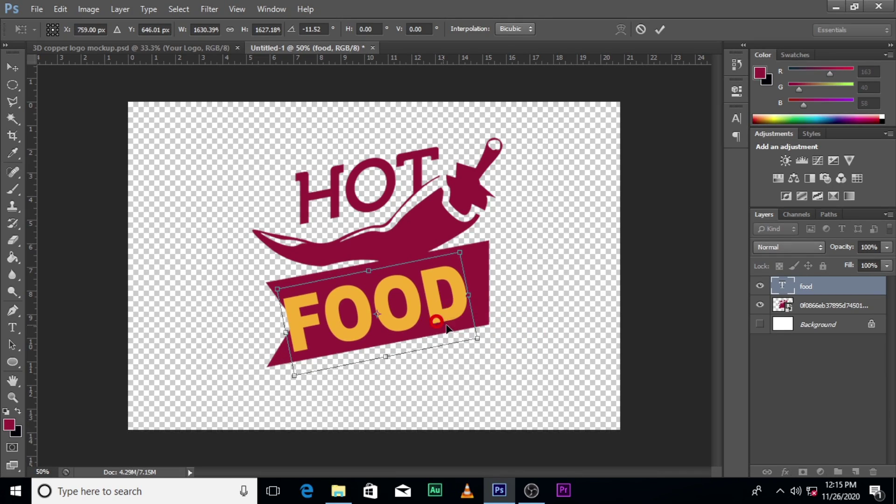
left_click(531, 333)
Nudge the FOOD text right and up to X 803 px, Y 628 px, and set its rotation to about -10.5°.
key("Right")
key("Right")
key("Right")
key("Right")
key("Right")
key("Right")
key("Right")
key("Right")
key("Right")
key("Right")
key("Right")
key("Right")
key("Right")
key("Right")
key("Right")
key("Right")
key("Right")
key("Right")
key("Right")
key("Right")
key("Right")
key("Right")
key("Right")
key("Right")
key("Right")
key("Right")
key("Right")
key("Right")
key("Right")
key("Right")
key("Right")
key("Right")
key("Right")
key("Right")
key("Up")
key("Up")
key("Up")
key("Up")
key("Up")
key("Up")
key("Up")
key("Up")
key("Up")
key("Up")
key("Up")
key("Up")
key("Up")
key("Up")
key("Up")
key("Up")
key("Up")
key("Up")
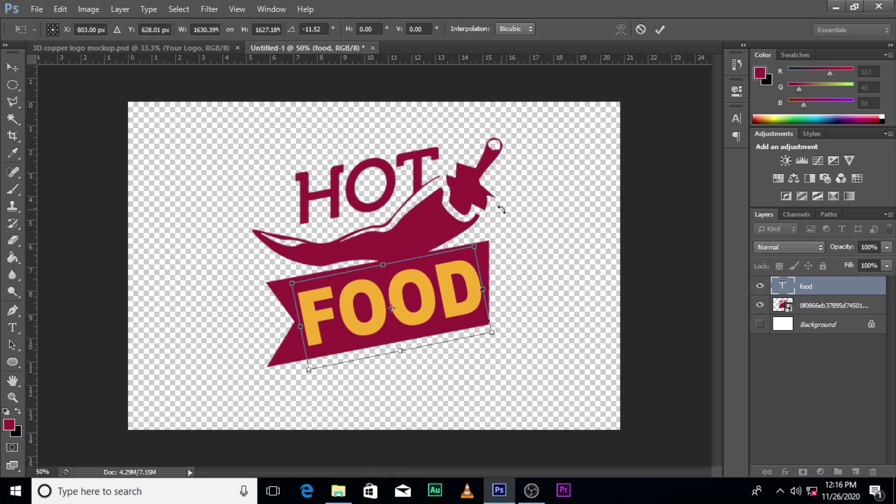
left_click_drag(502, 209, 504, 210)
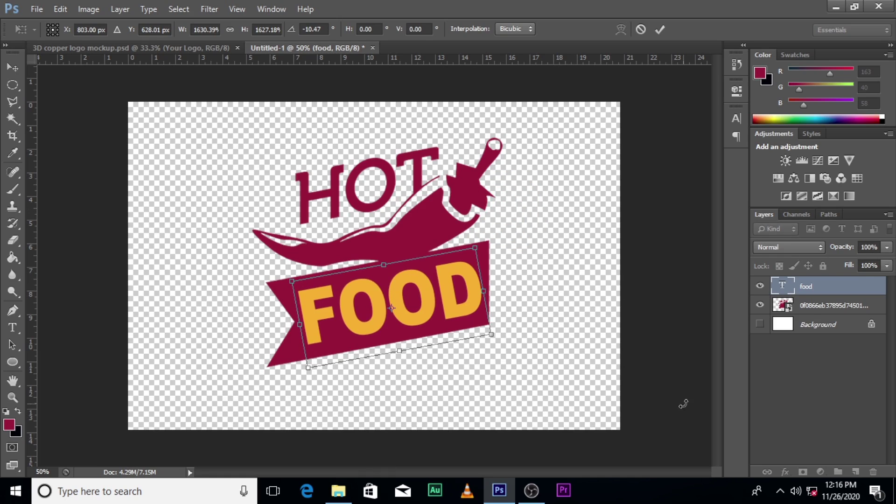
key("Return")
Draw a straight Pen line along the ribbon's lower edge, about 674 px wide and 132 px high.
left_click(12, 310)
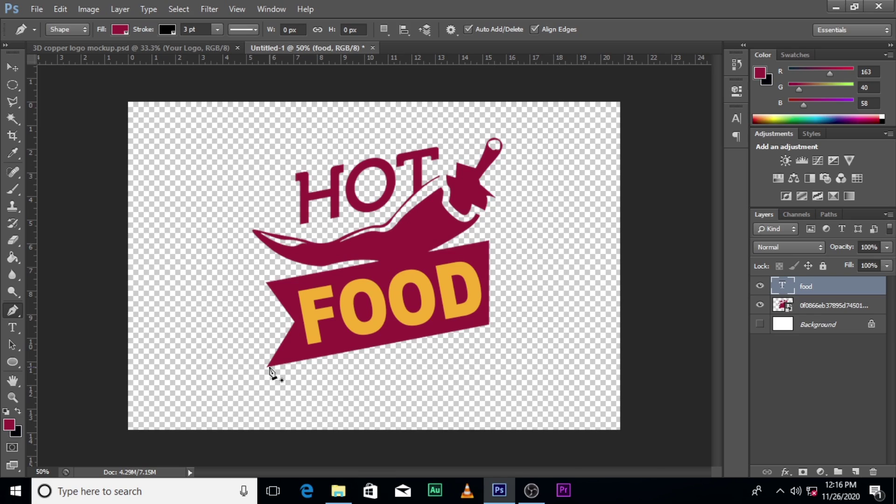
left_click(268, 367)
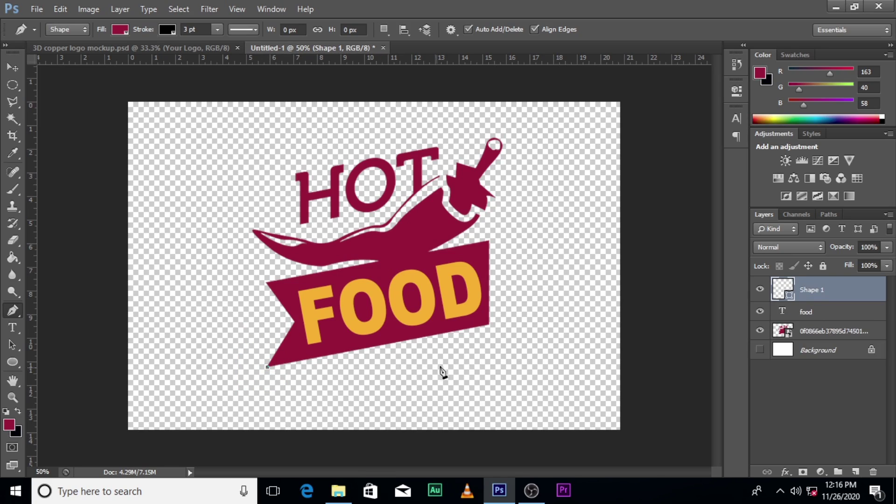
left_click(489, 324)
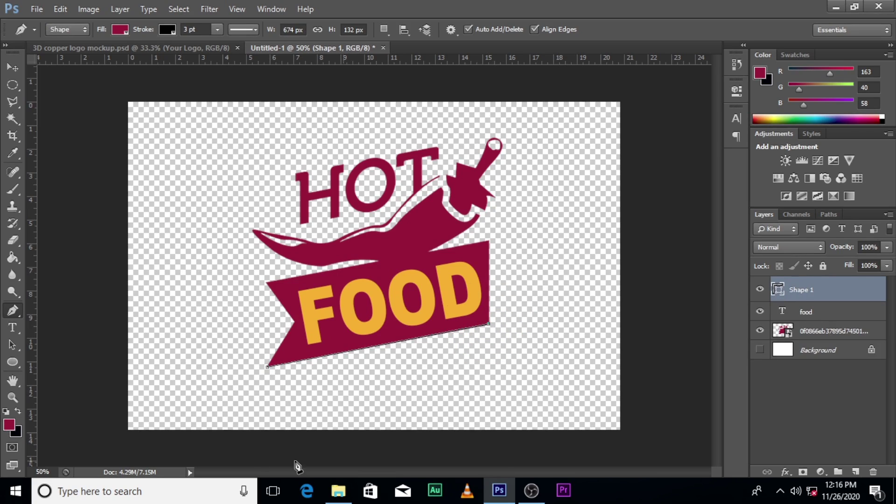
Add the text "The best so far" along the line on the ribbon's lower edge.
key("t")
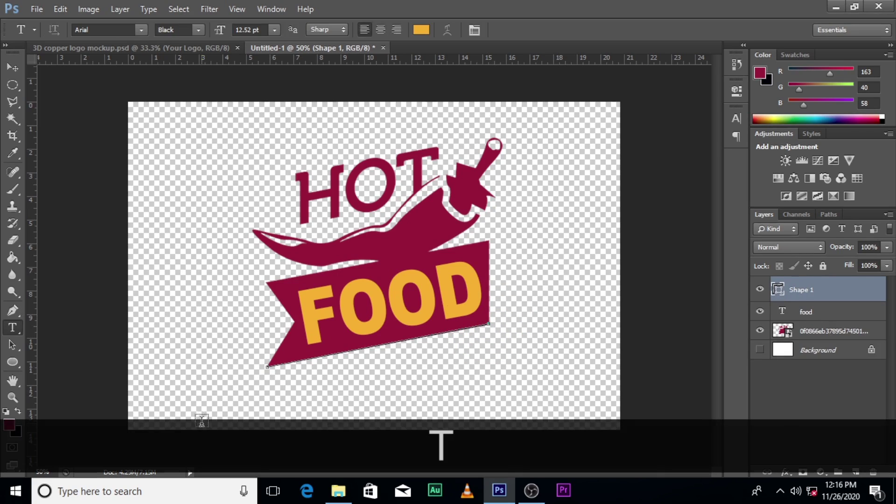
left_click(312, 358)
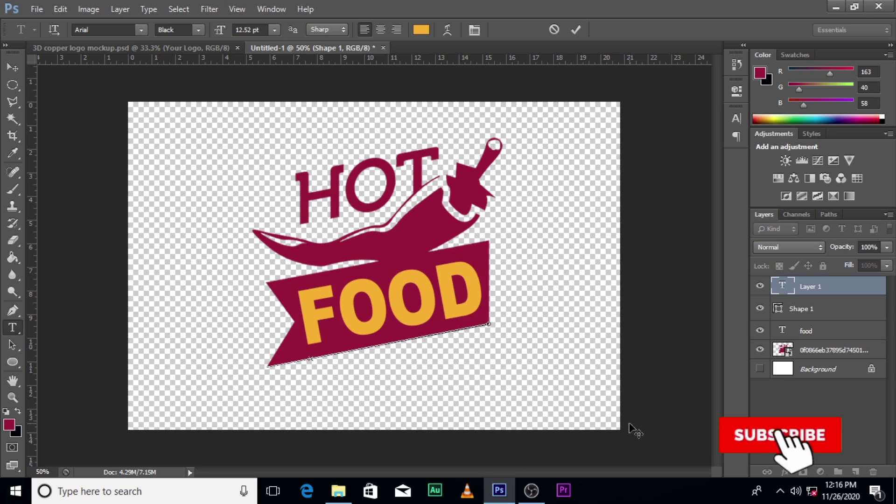
type("T")
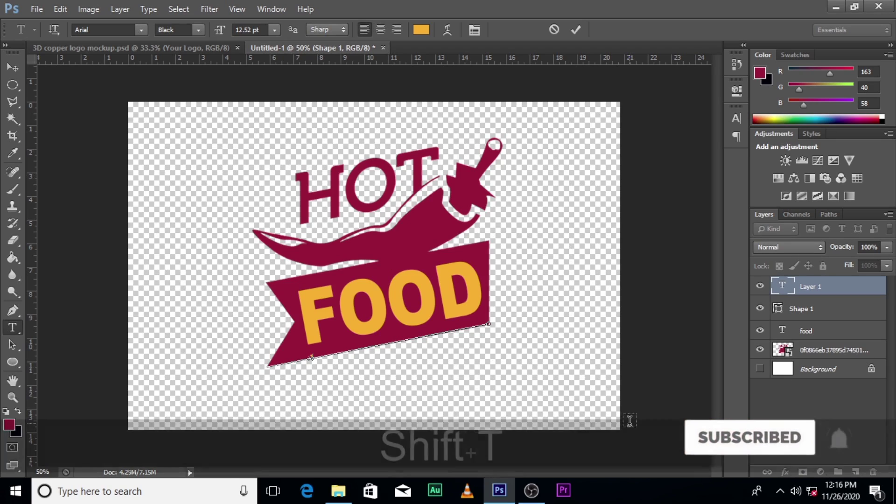
type("he")
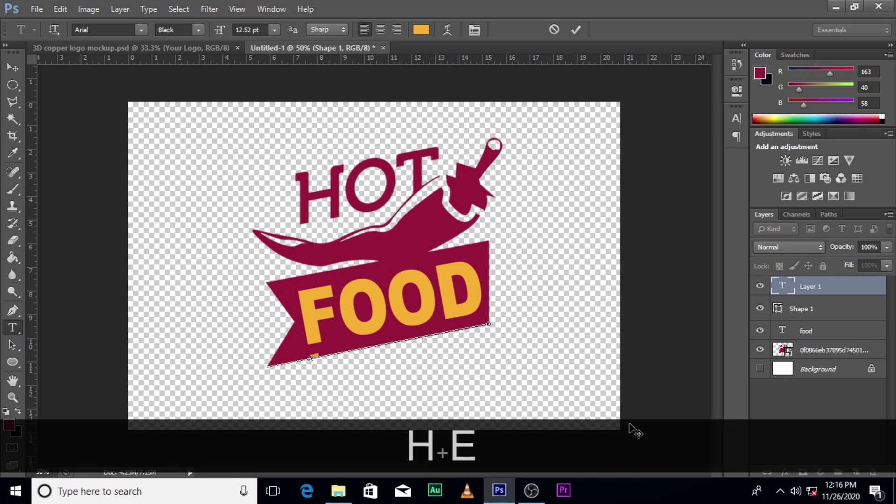
type(" best")
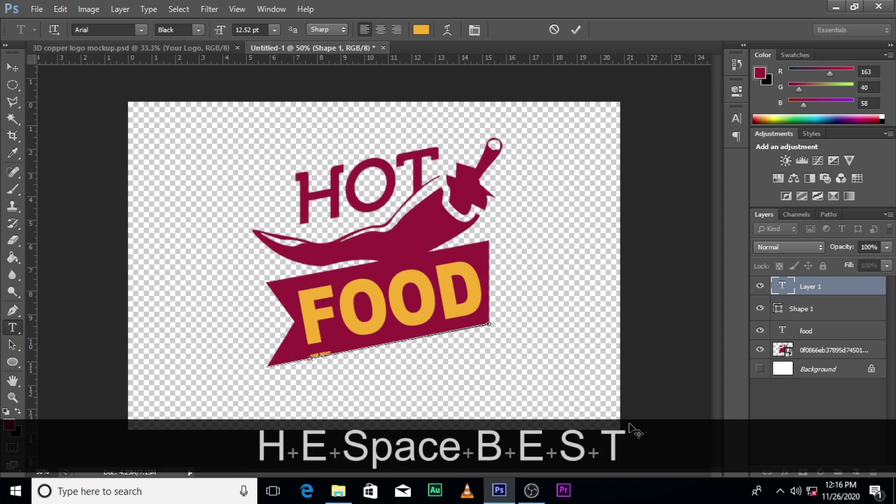
type(" so far")
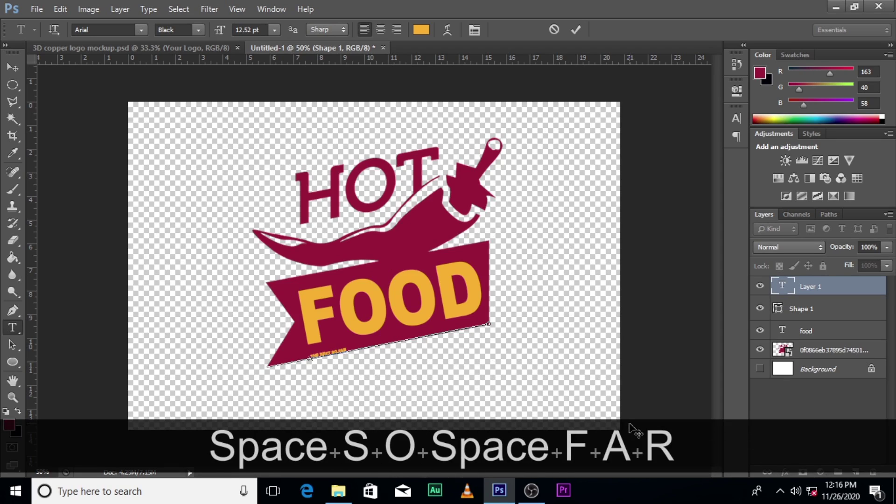
left_click(769, 286)
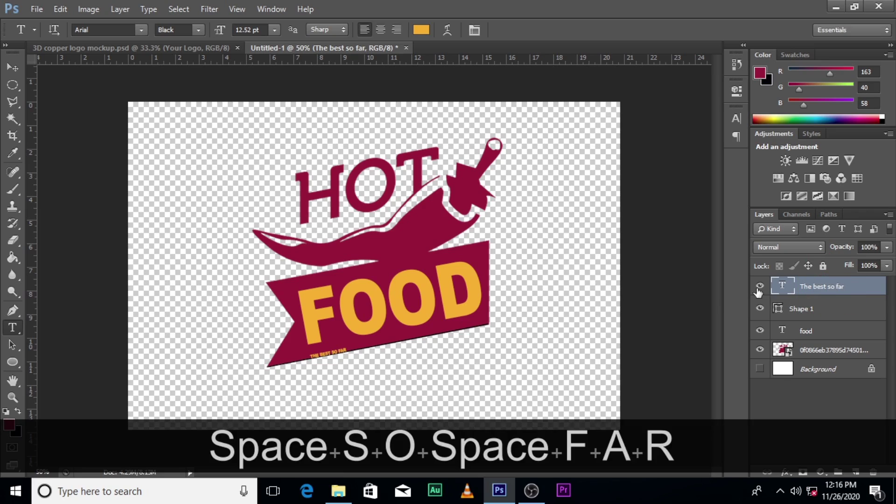
Increase the font size of the "The best so far" text to 28.52 pt.
key("ctrl+t")
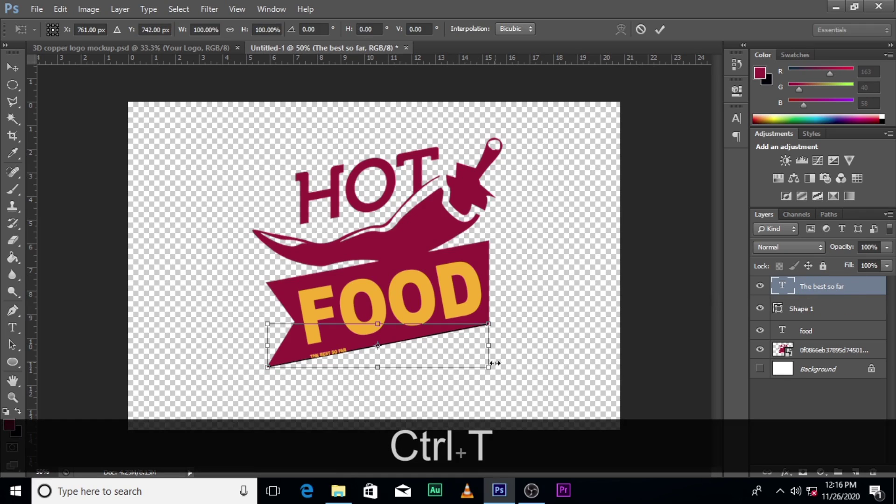
key("Return")
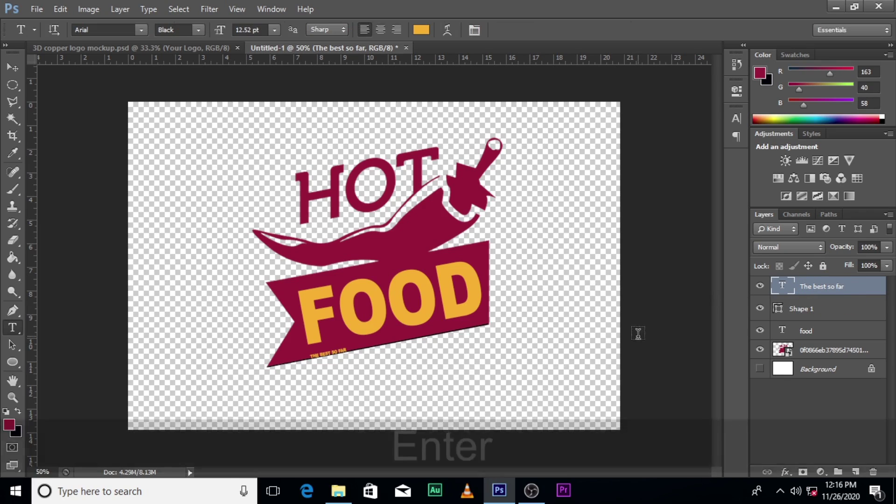
left_click(736, 119)
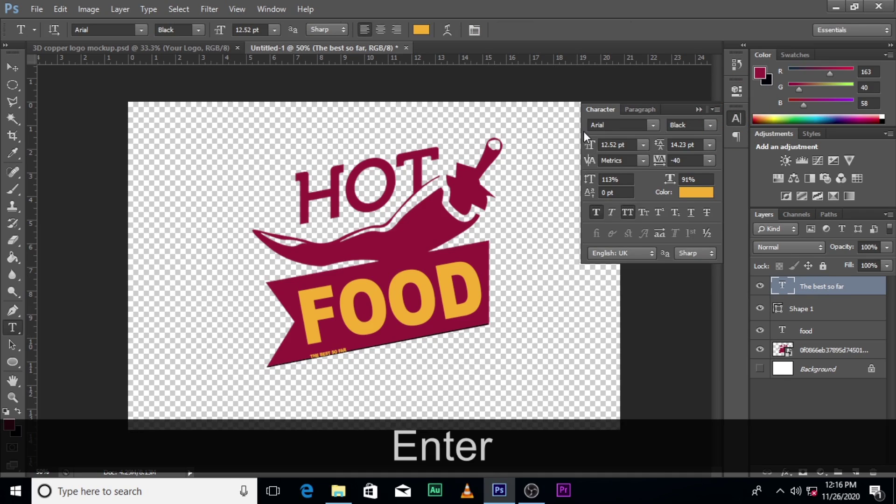
mouse_move(592, 147)
left_mouse_down()
mouse_move(609, 141)
mouse_move(586, 145)
left_mouse_up()
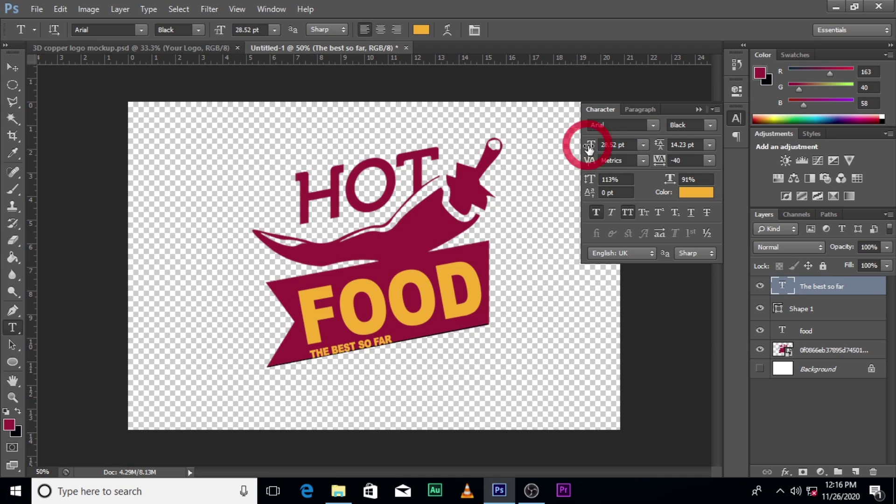
Change the tagline's font to Century and turn off All Caps.
left_click(654, 124)
key("Down")
key("Down")
key("Down")
scroll(777, 159, "up", 1)
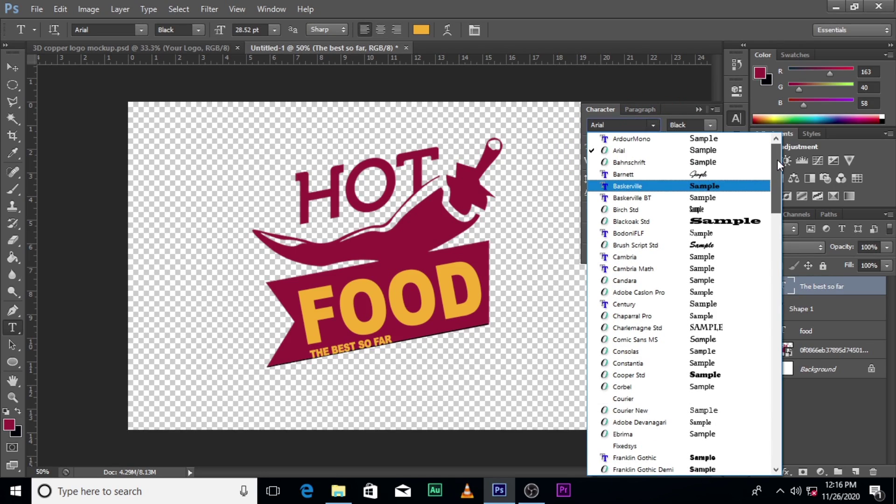
left_click(706, 150)
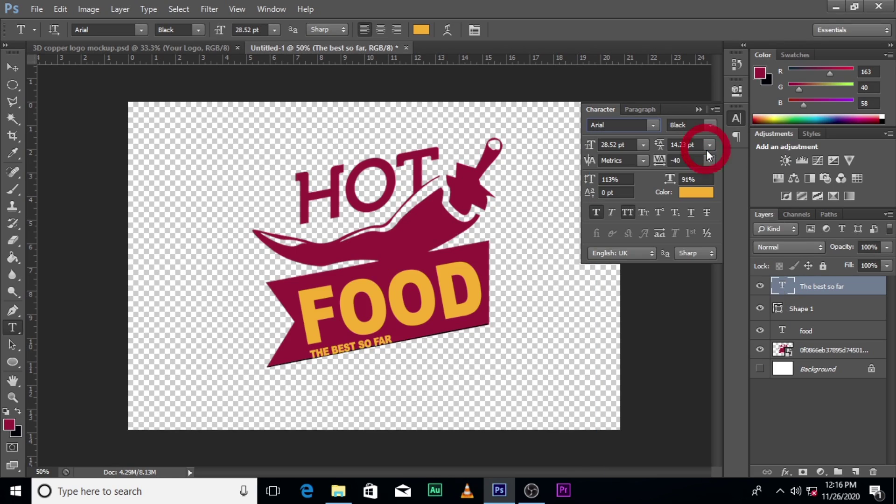
left_click(653, 125)
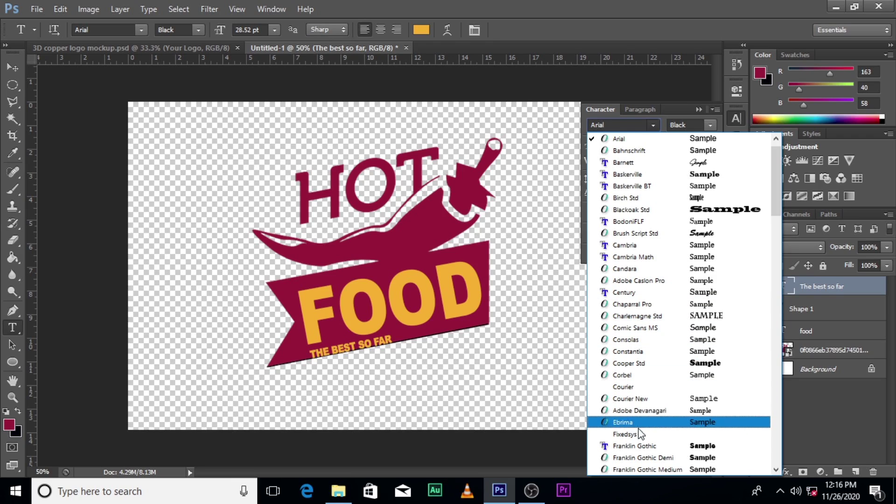
left_click(625, 292)
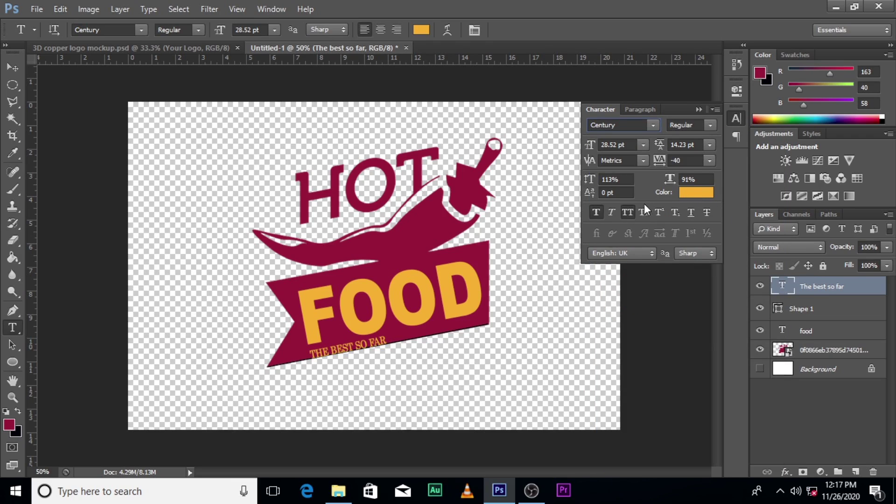
left_click(628, 213)
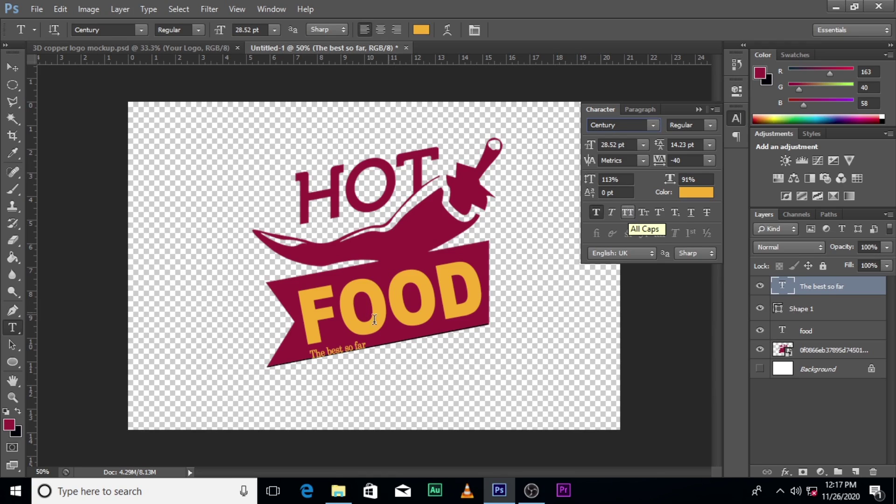
Capitalize the remaining words of the tagline along the ribbon's lower edge so it reads "The Best So Far".
left_click(336, 348)
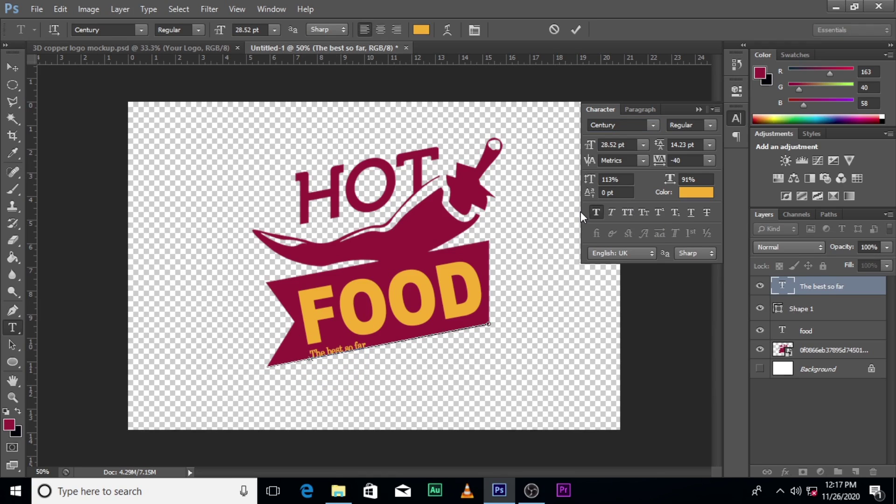
key("Left")
key("Left")
key("Delete")
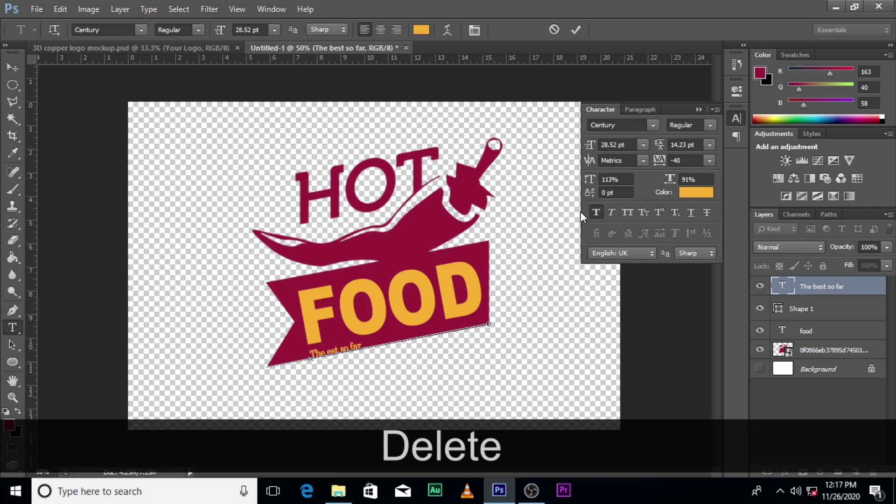
type("B")
key("Right")
key("Right")
key("Right")
key("Right")
key("Right")
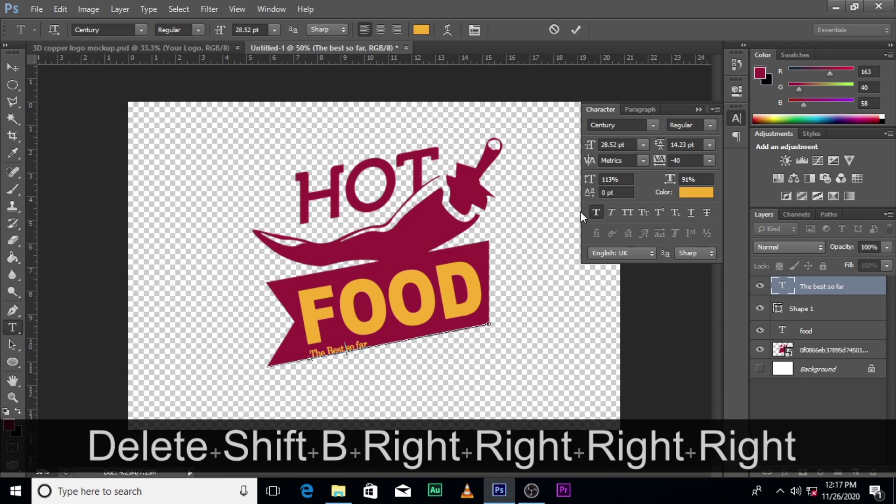
key("BackSpace")
type("S")
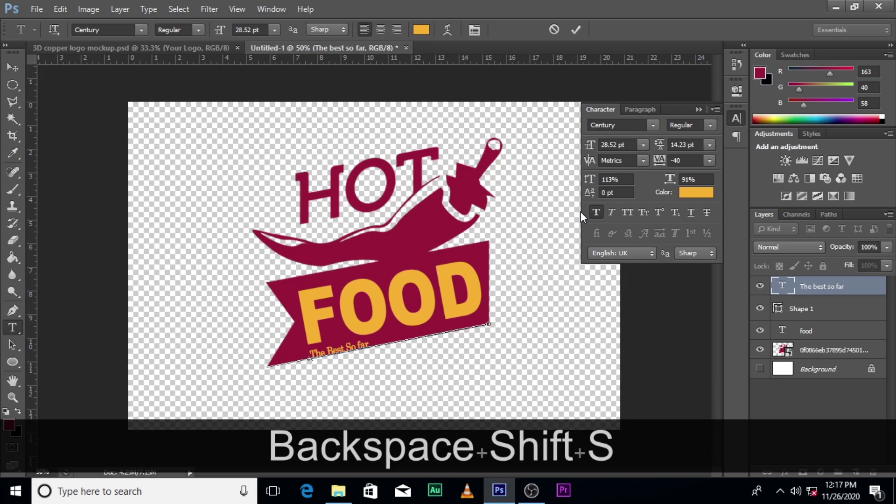
key("Right")
key("Right")
key("Right")
key("BackSpace")
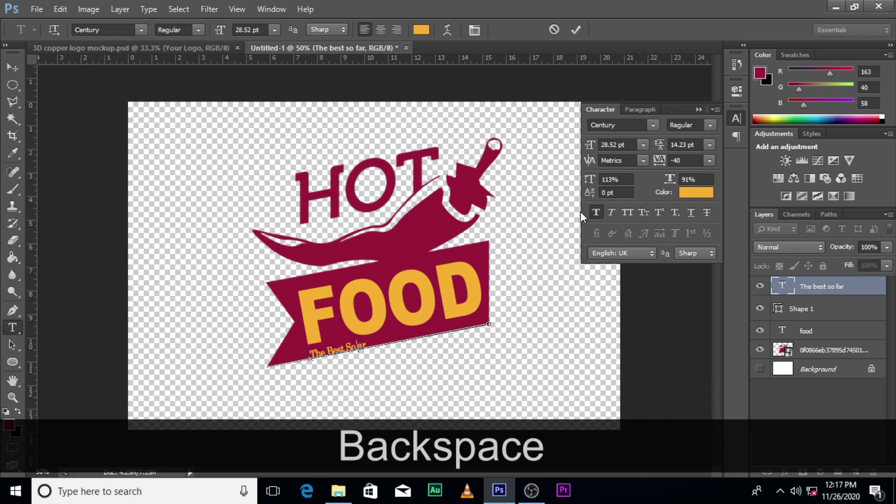
type("F")
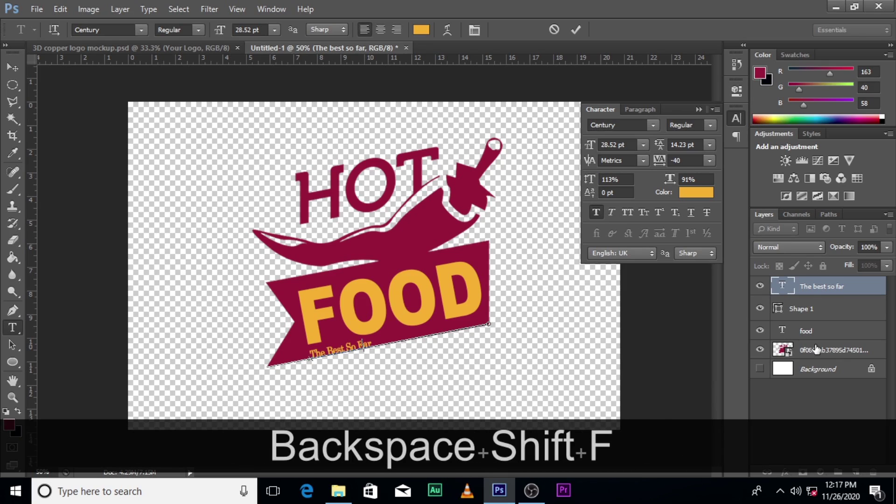
left_click(785, 286)
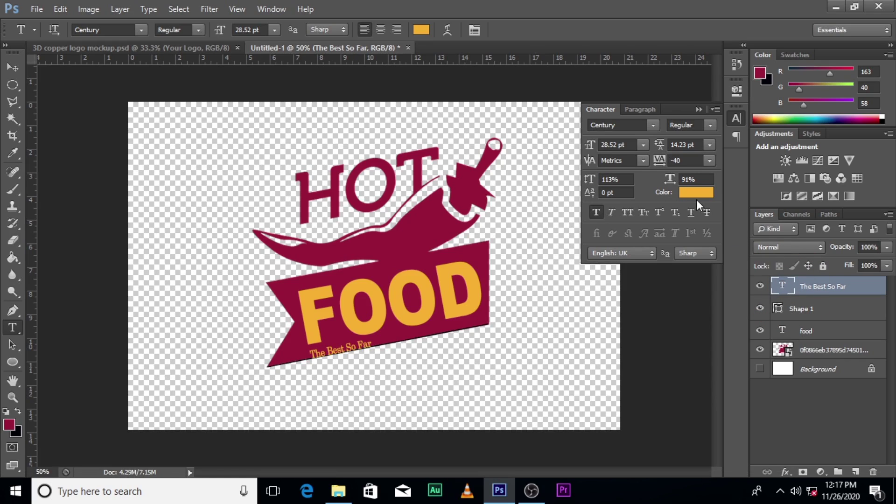
Set the tagline's tracking to 140 and extend its text to "The Best So Far In The World".
left_click_drag(659, 160, 665, 162)
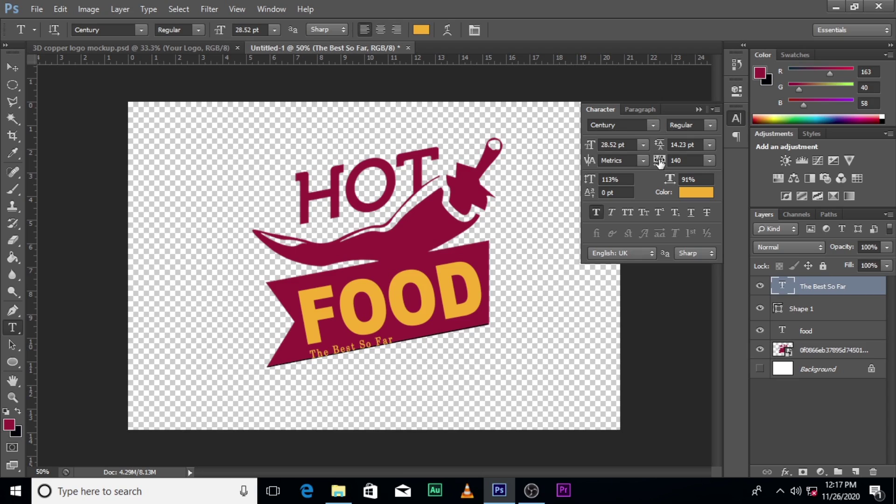
left_click(659, 160)
double_click(785, 287)
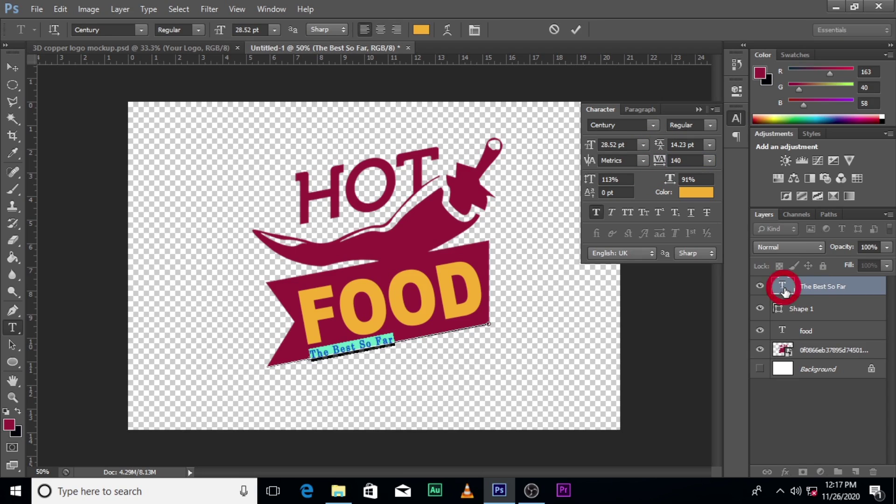
key("Right")
type("In ")
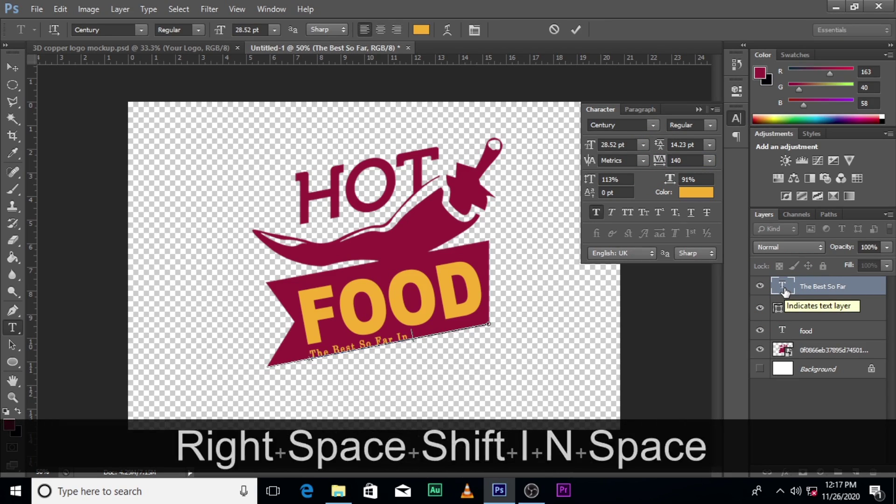
type("The World")
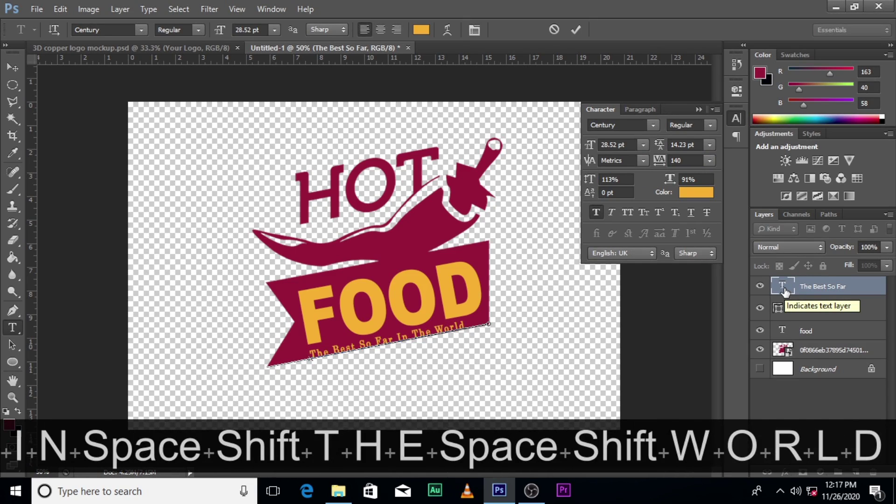
left_click(786, 292)
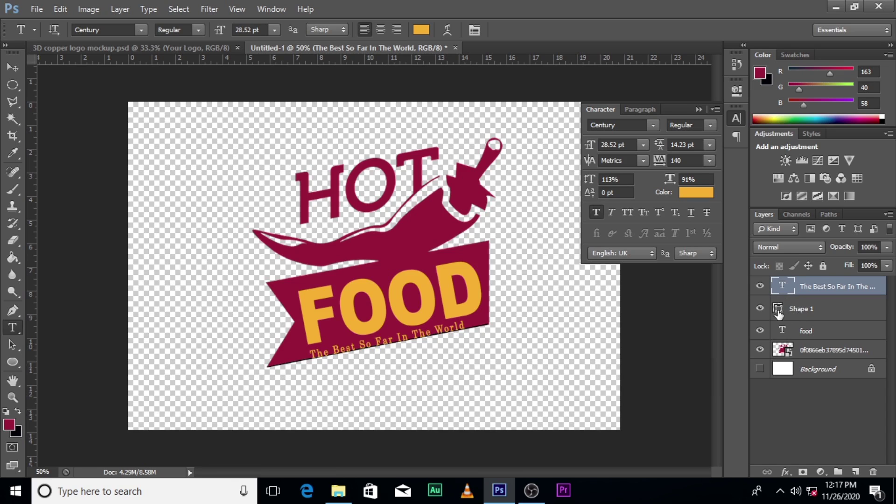
Delete the Shape 1 line layer and move the tagline down just below the ribbon's lower edge.
left_click(779, 314)
key("Delete")
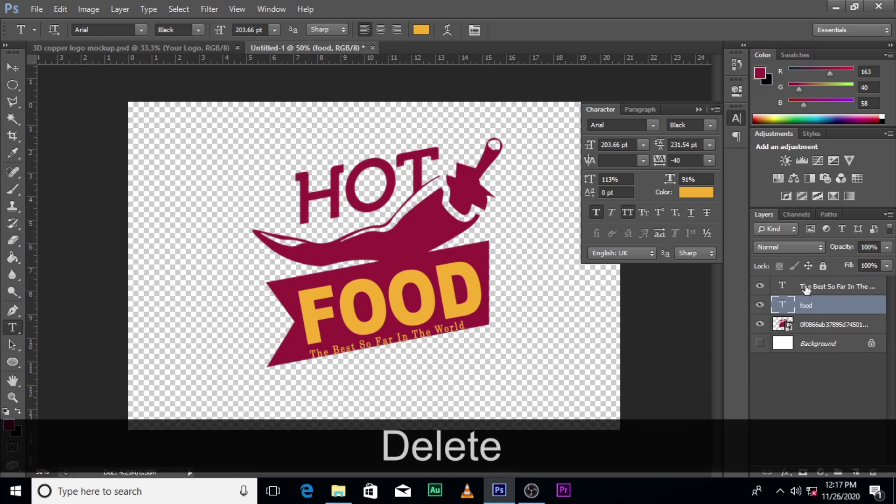
left_click(807, 290)
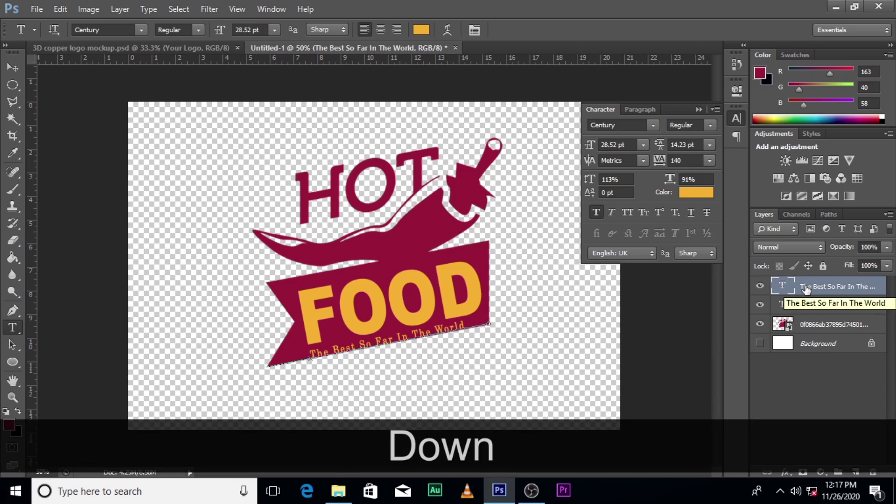
key("v")
key("Down")
key("Up")
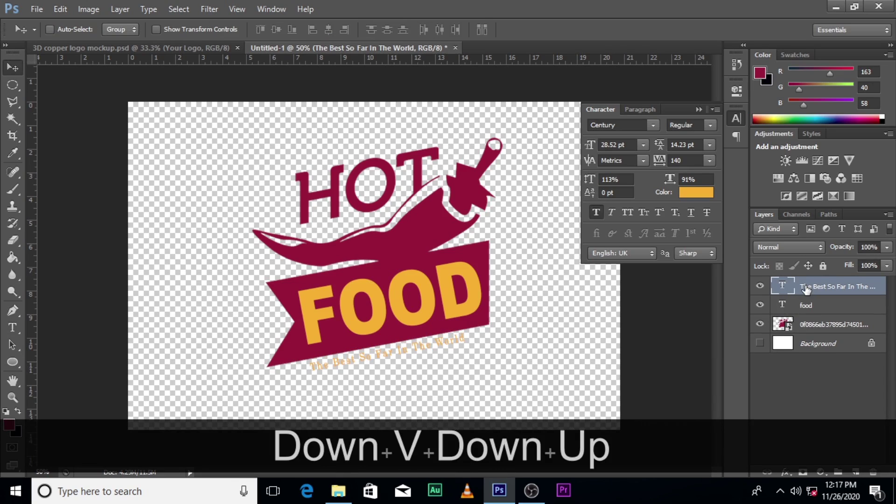
Change the tagline's text color to black (000000).
left_click(695, 192)
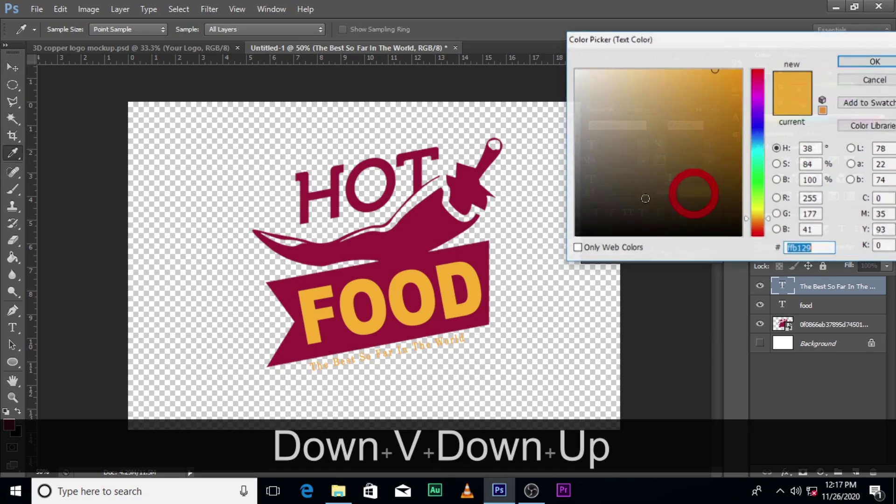
left_click_drag(583, 82, 565, 242)
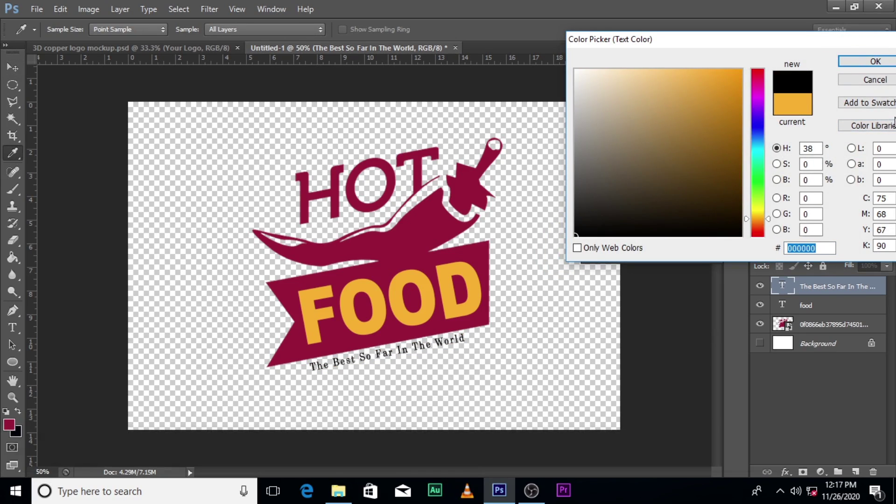
key("ctrl+equal")
key("ctrl+equal")
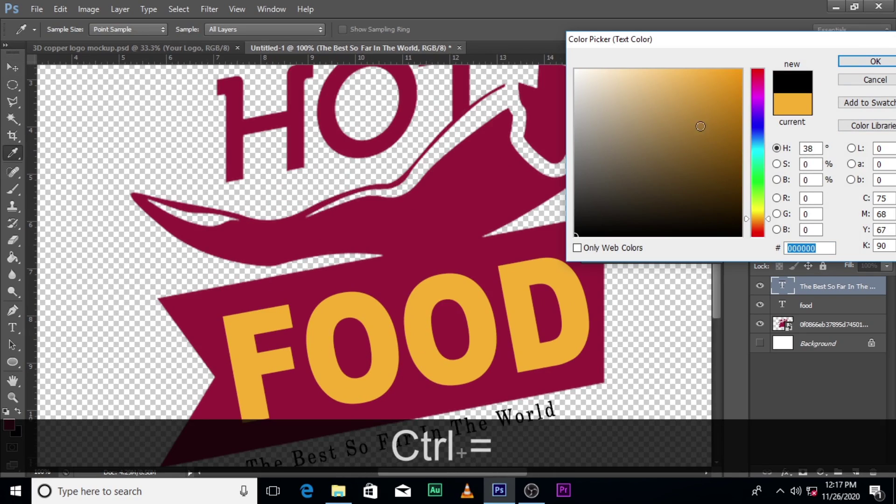
left_click(874, 62)
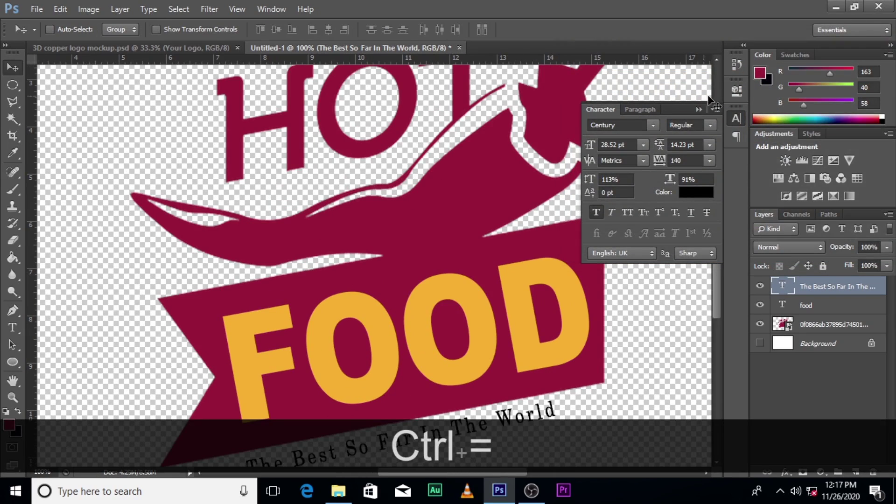
left_click(699, 110)
Rotate the tagline by 0.5° to align it with the ribbon's lower edge.
scroll(481, 233, "down", 3)
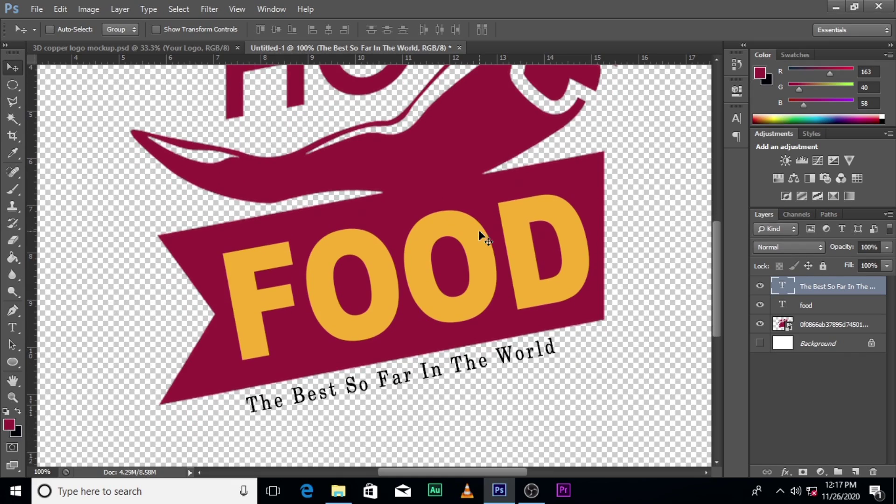
key("ctrl+t")
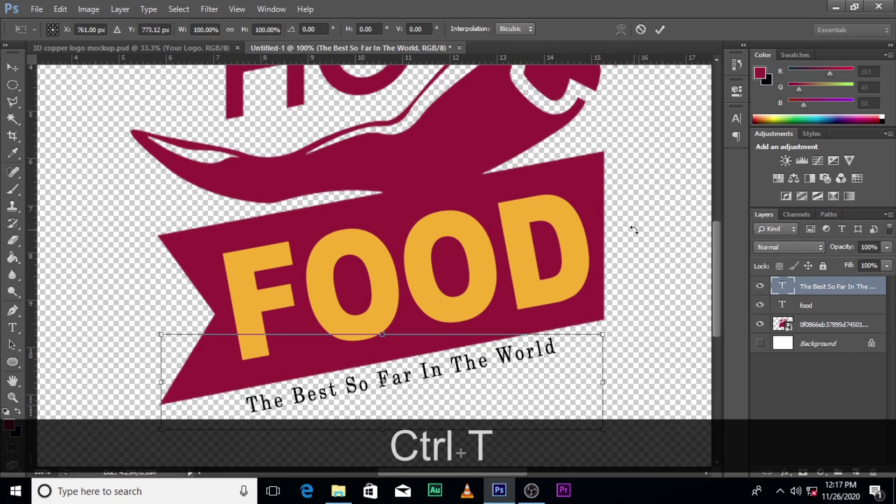
left_click_drag(634, 230, 635, 232)
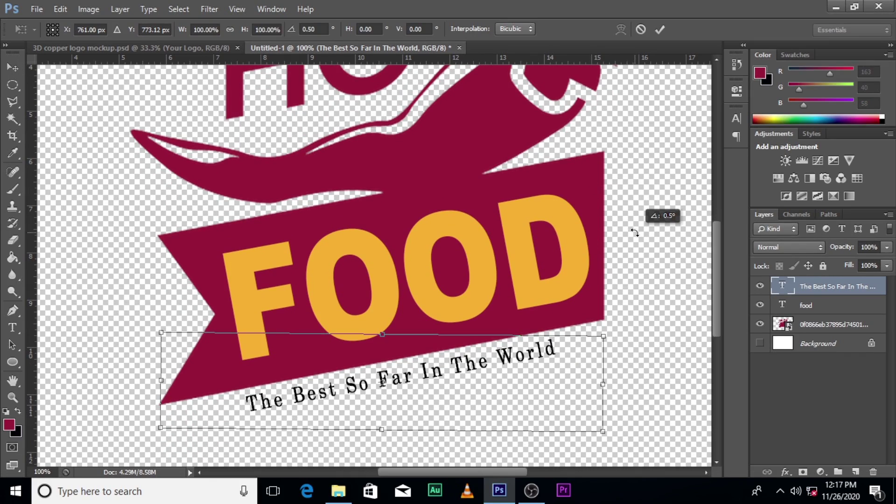
key("Return")
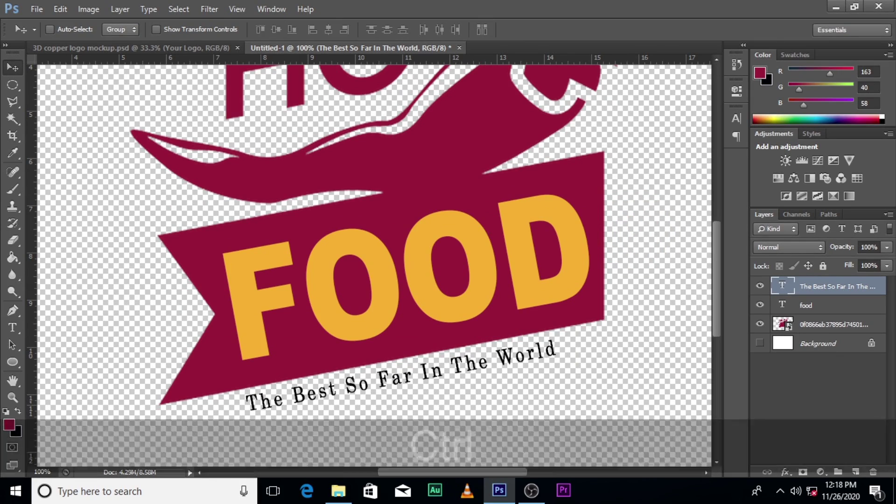
Load the food text's outline as a selection and add it as a layer mask on the hot food logo layer.
key("ctrl+0")
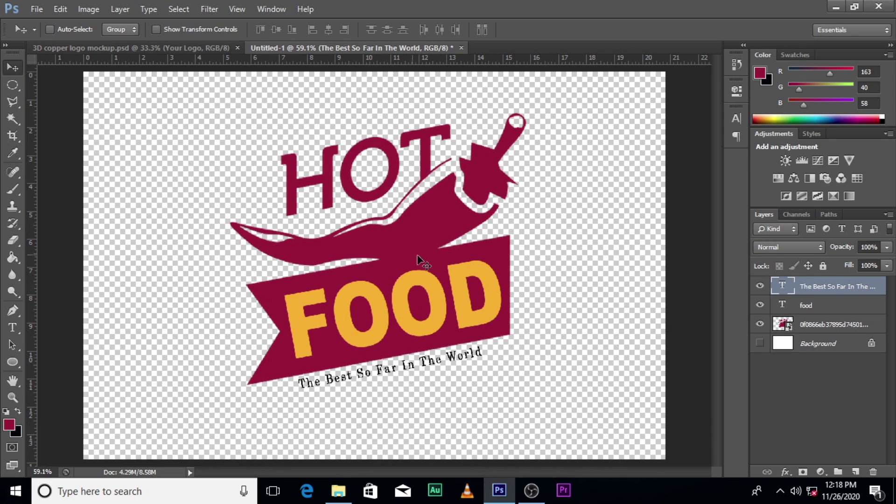
key("ctrl")
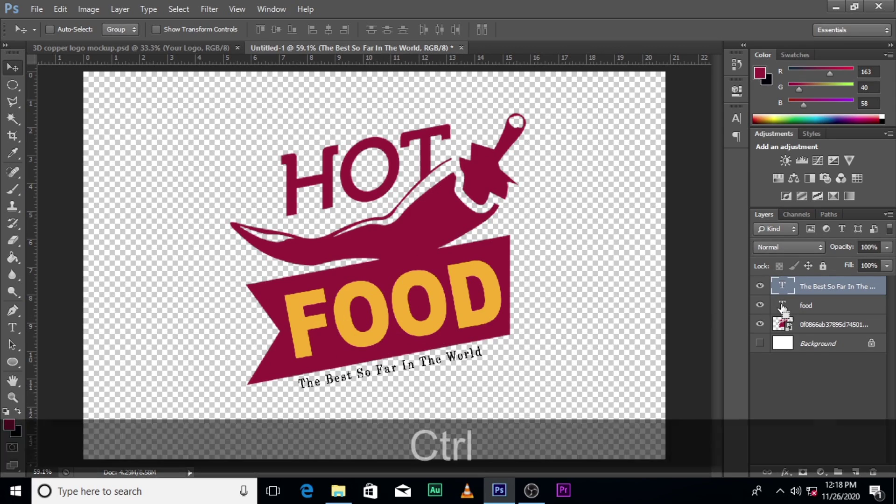
left_click(783, 307, "ctrl")
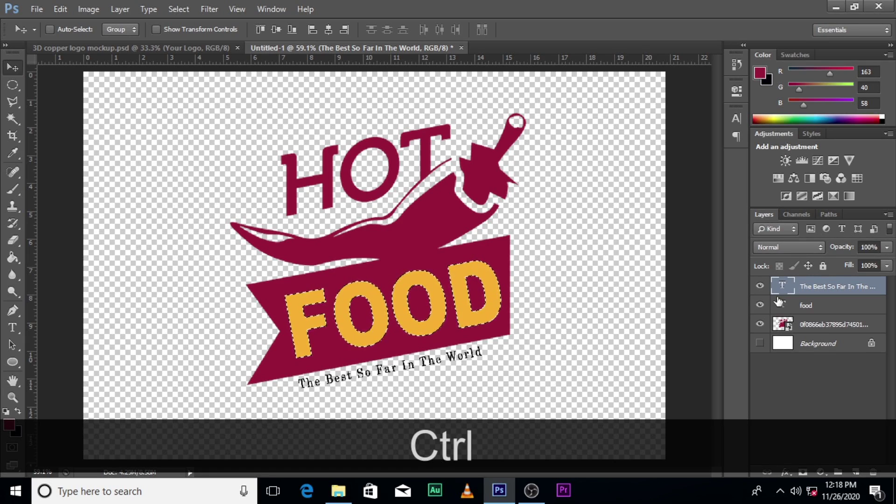
left_click(808, 330)
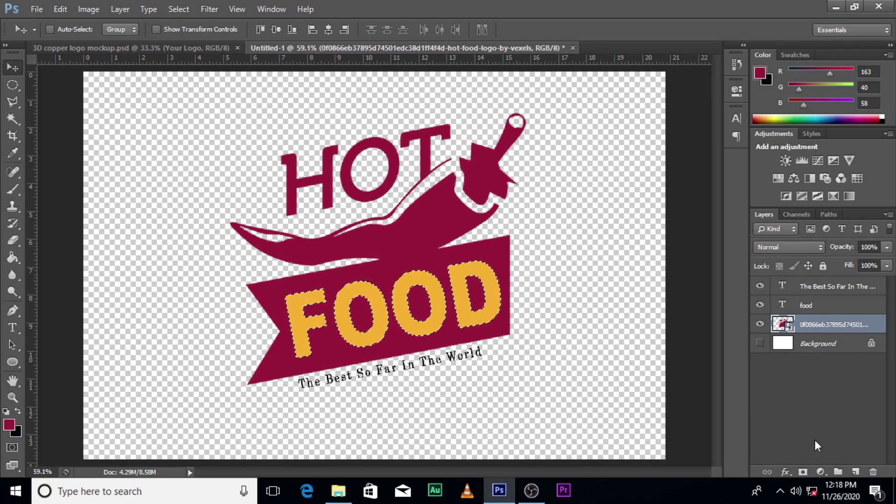
left_click(803, 473)
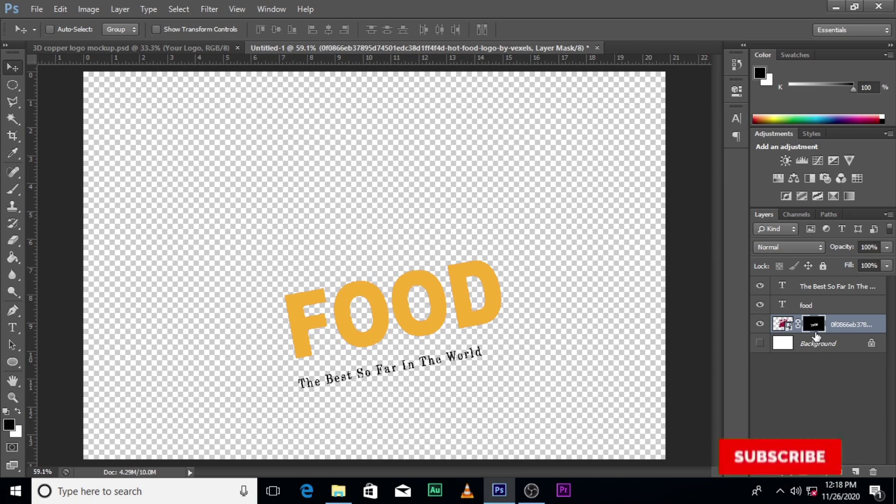
Hide the food text layer and invert the logo layer's mask to cut the FOOD letters out of the ribbon.
left_click(760, 306)
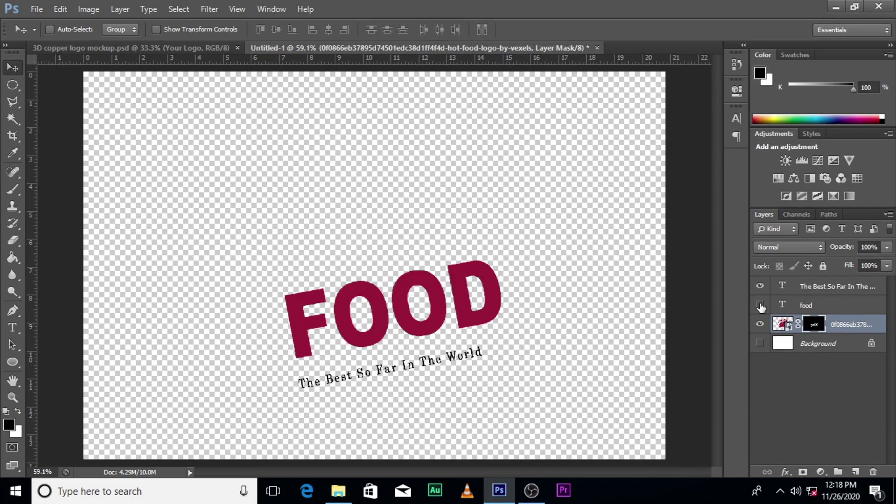
double_click(815, 327)
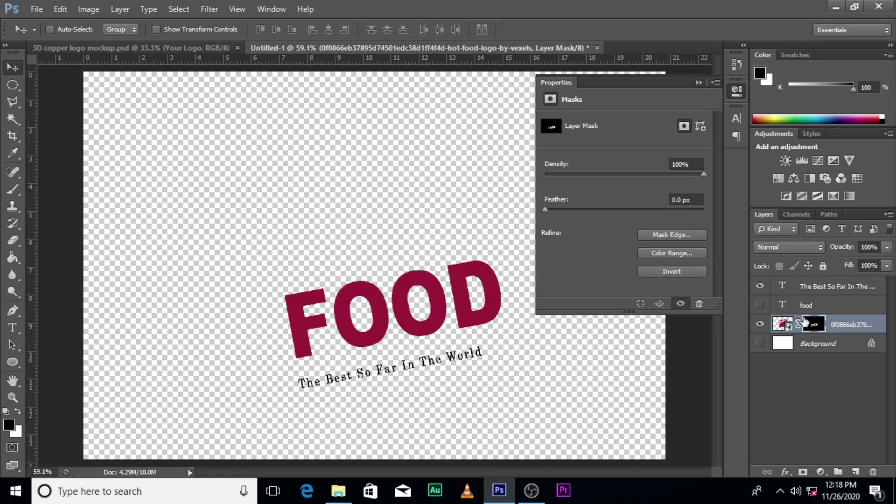
left_click(679, 273)
left_click(699, 82)
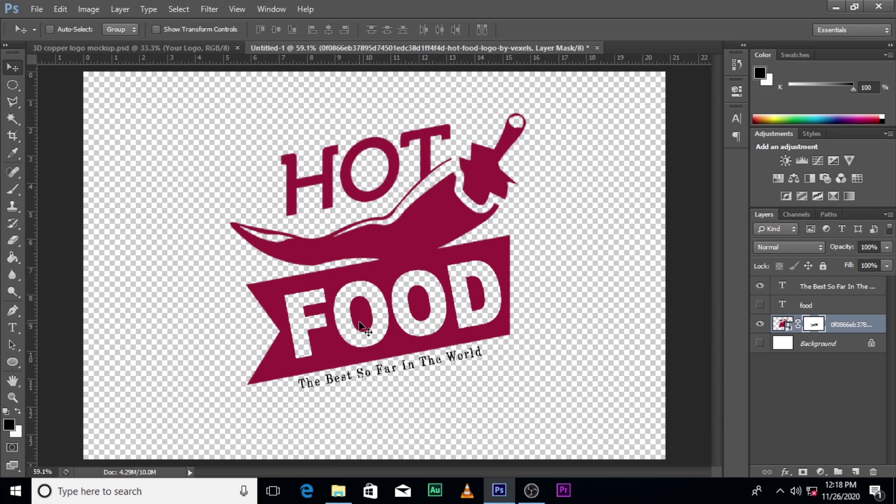
left_click(761, 306)
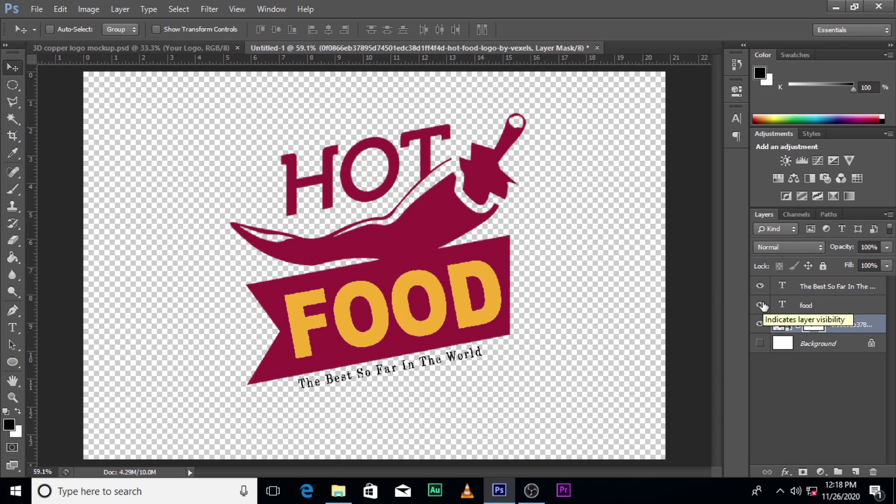
left_click(762, 306)
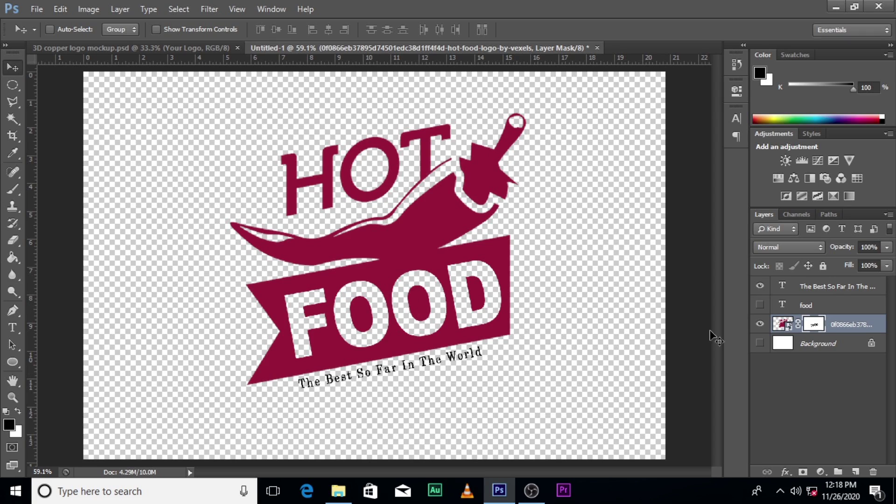
Stamp the visible logo and tagline into a new merged layer above the tagline layer, and hide the source layers beneath it.
left_click(825, 290)
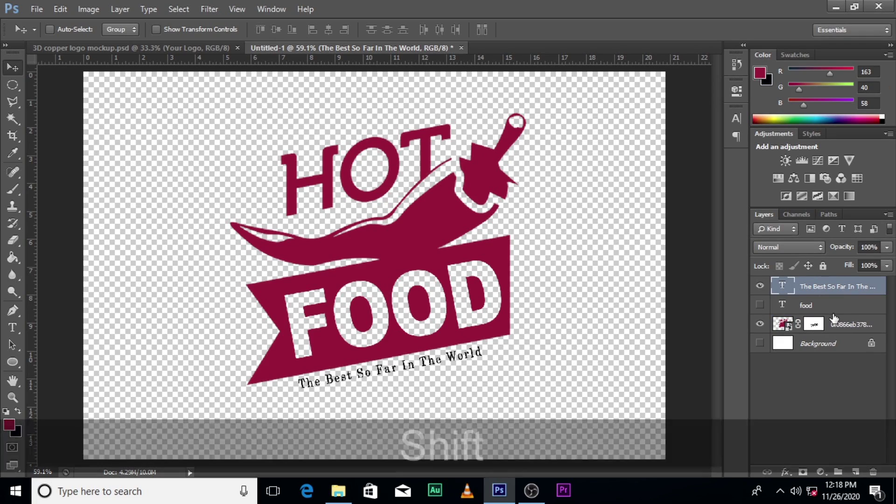
left_click_drag(817, 320, 850, 279)
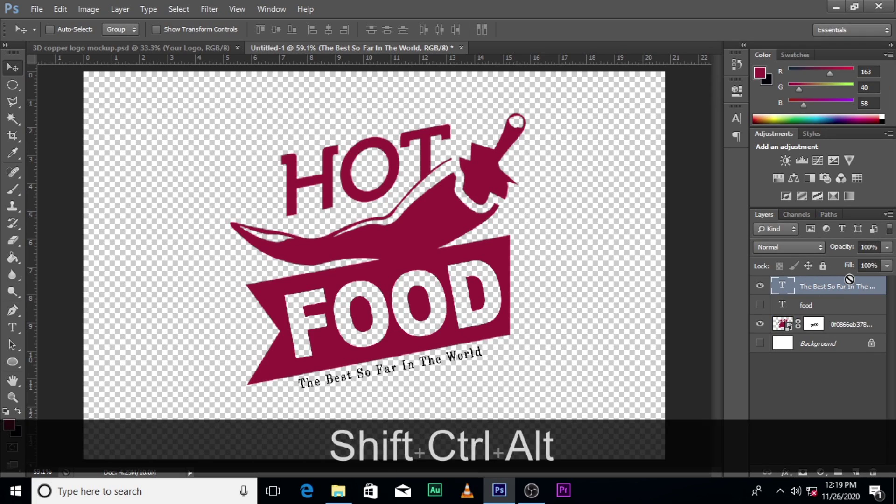
key("shift+ctrl+alt+e")
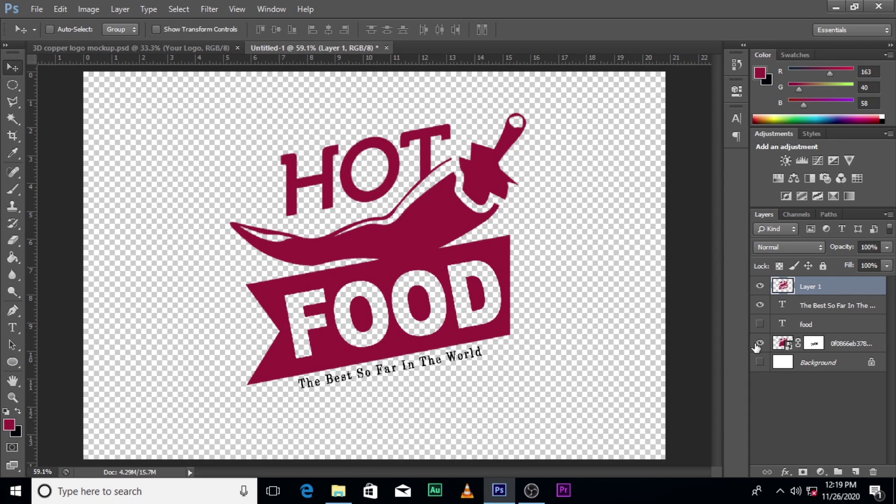
left_click(760, 305)
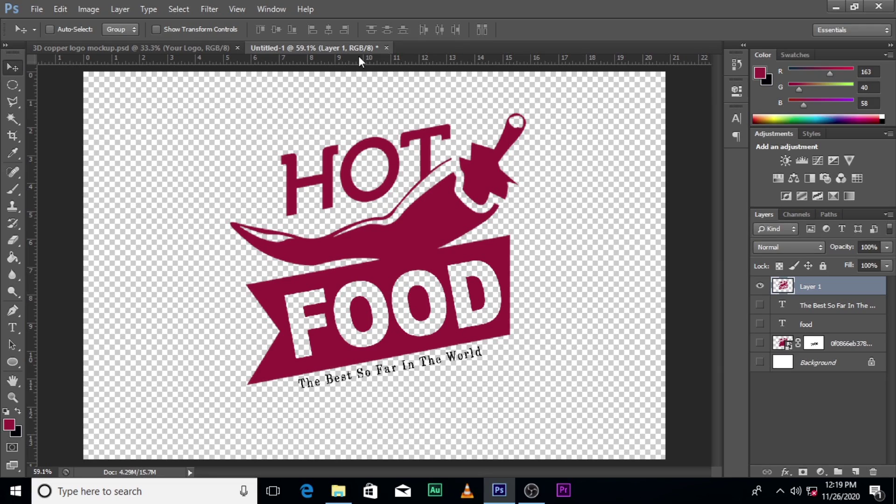
Switch to the 3D copper logo mockup document and open the contents of its Your Logo smart object.
left_click(195, 49)
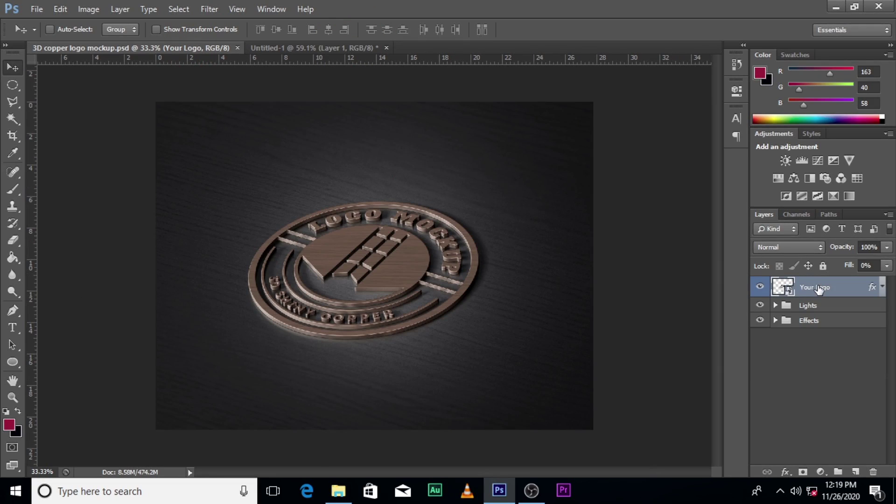
double_click(783, 287)
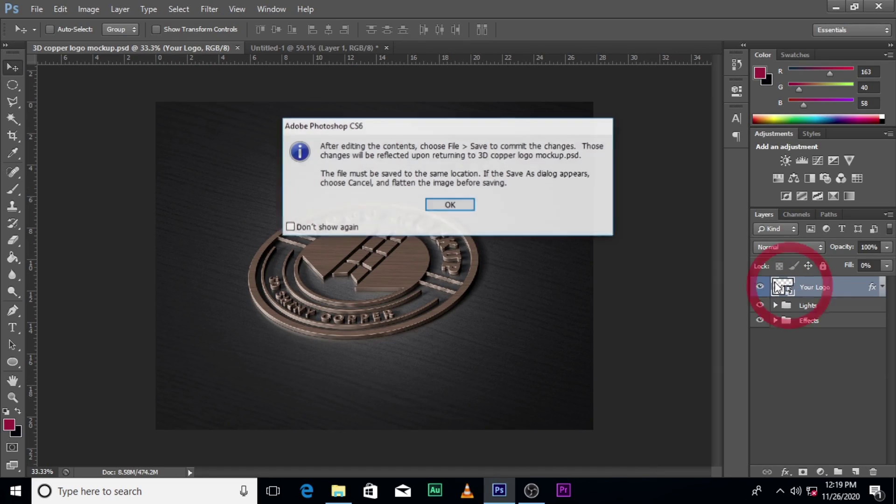
left_click(450, 204)
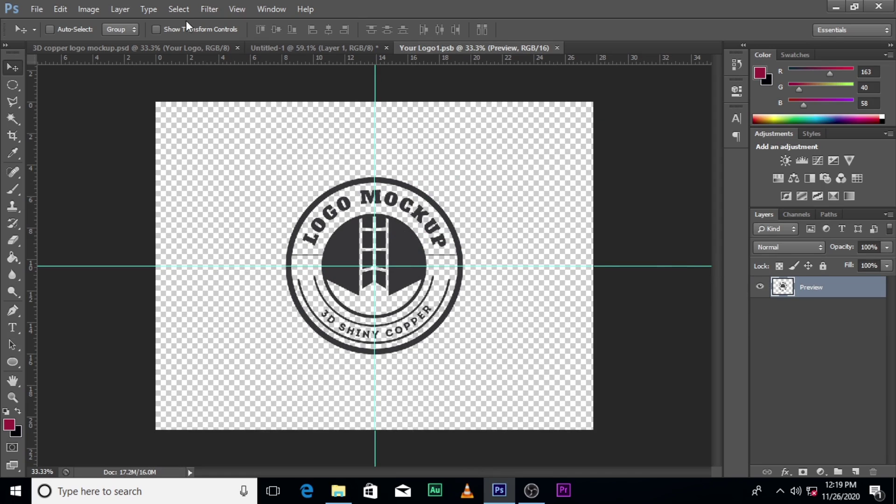
Copy the merged logo layer into Your Logo1.psb, accepting the differing bit depth, and center it on the guides over the placeholder logo.
left_click(317, 45)
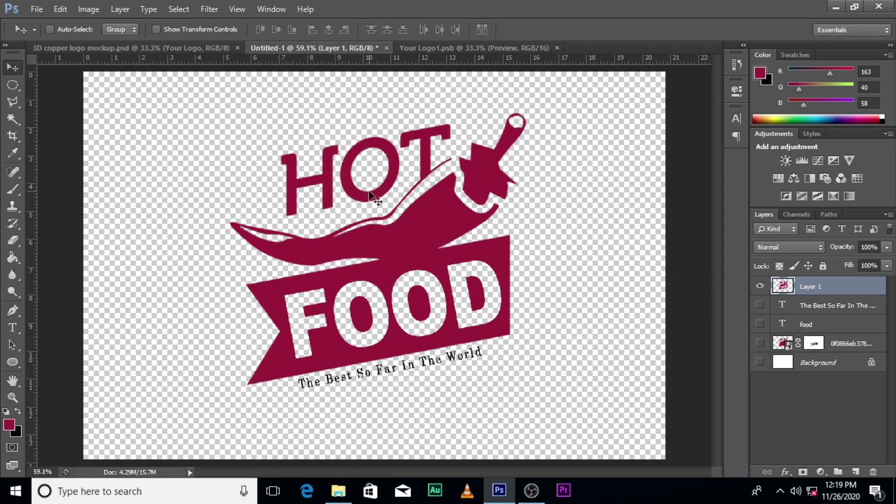
left_click_drag(370, 193, 422, 246)
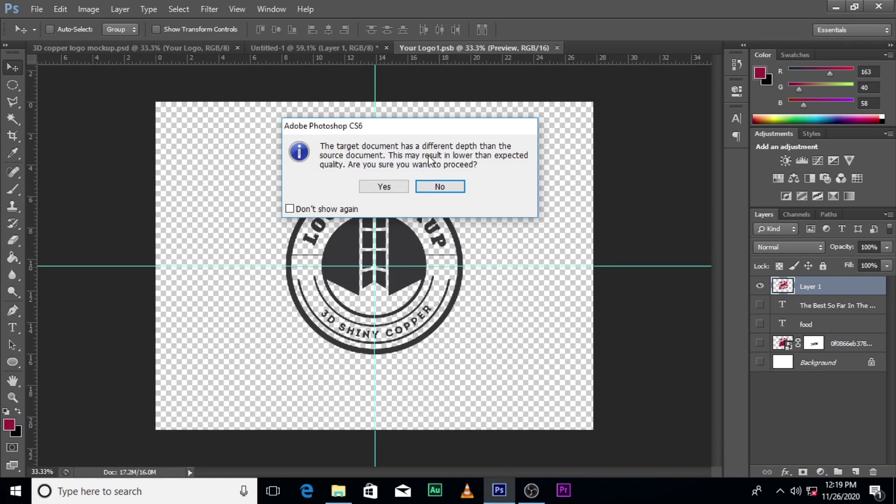
left_click(385, 187)
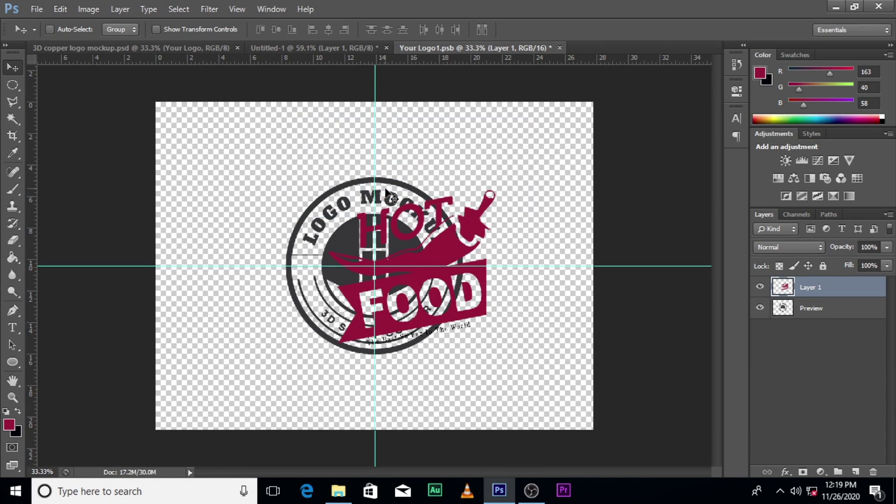
left_click_drag(451, 253, 411, 255)
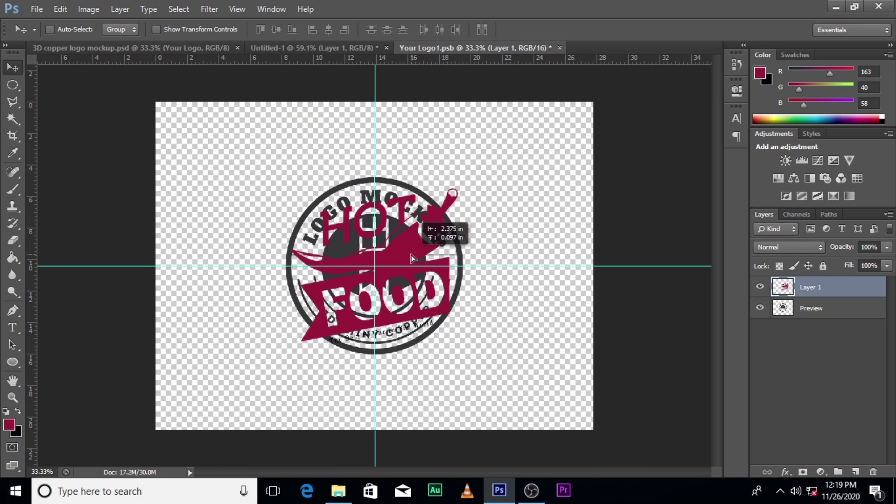
Scale the hot food logo proportionally to about 113% and shift it slightly right of the vertical guide.
key("ctrl+t")
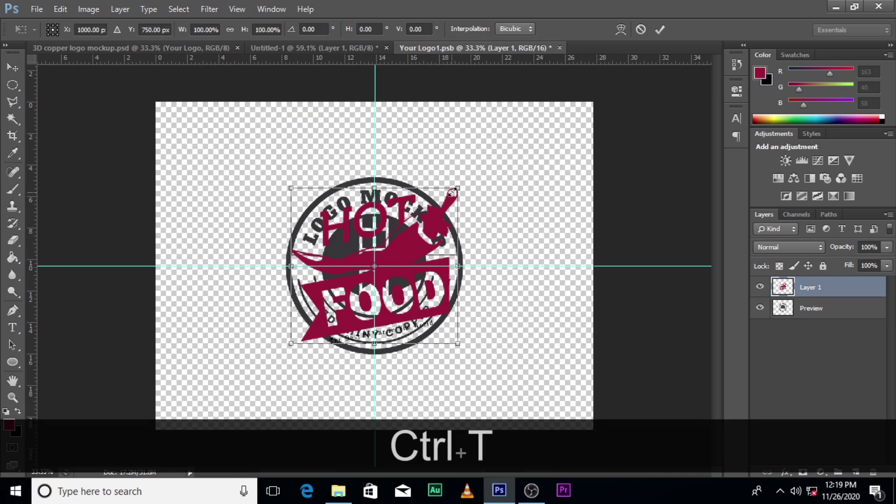
left_click_drag(453, 193, 470, 178)
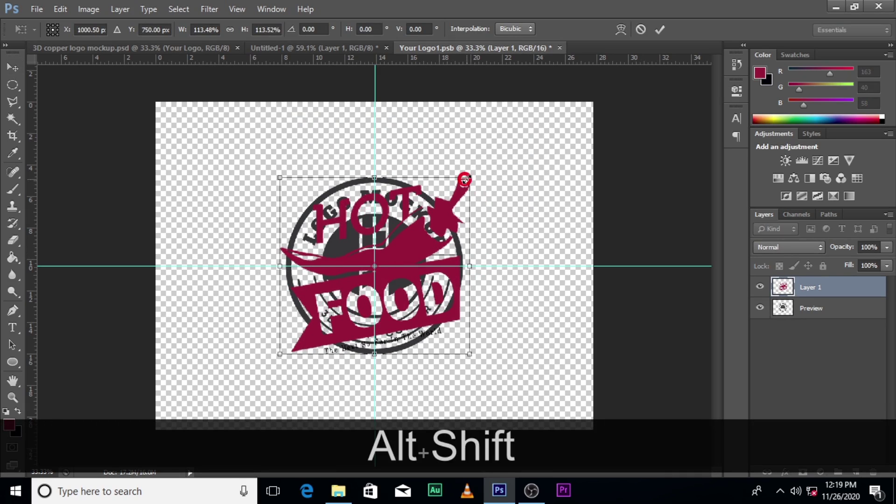
left_click_drag(361, 282, 375, 279)
key("Return")
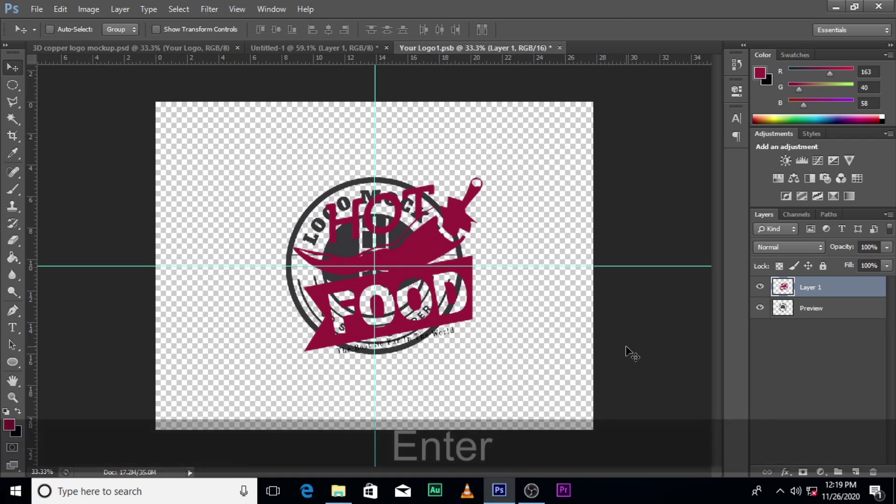
Hide the Preview placeholder layer, close Your Logo1.psb with its changes saved, and return to the 3D copper logo mockup document.
left_click(761, 310)
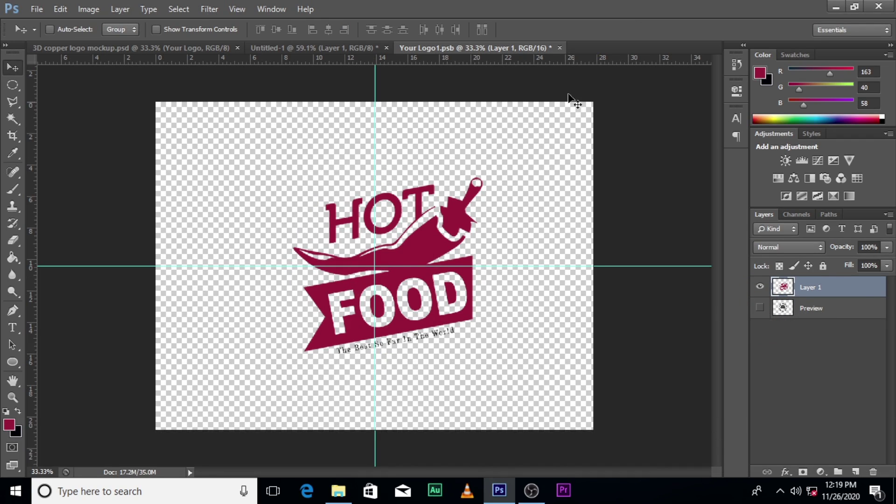
left_click(560, 48)
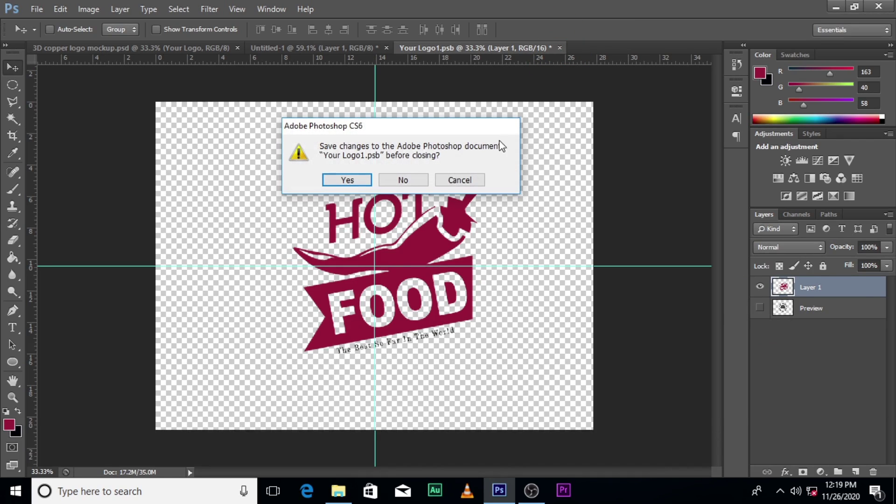
left_click(344, 187)
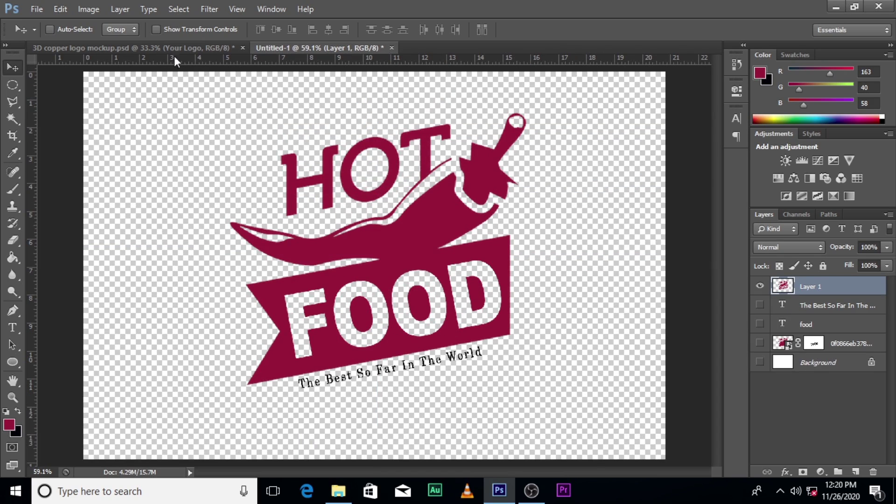
left_click(86, 49)
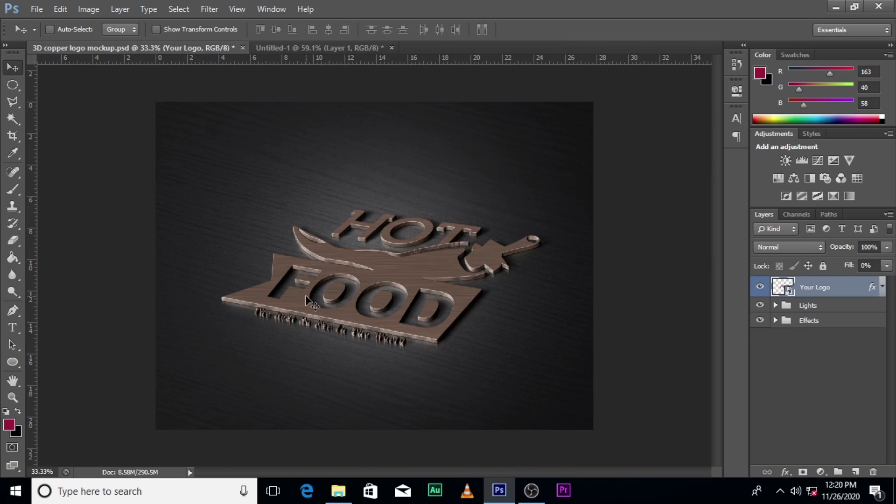